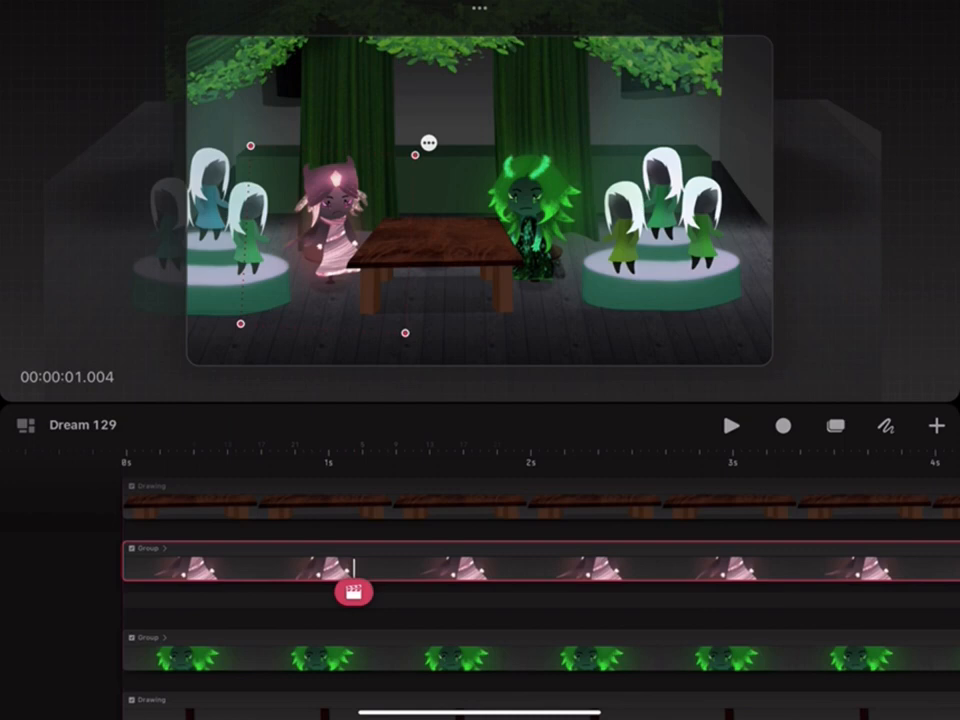
# Rewind the scene to the start and play it through once to review the animation
pyautogui.click(660, 230)
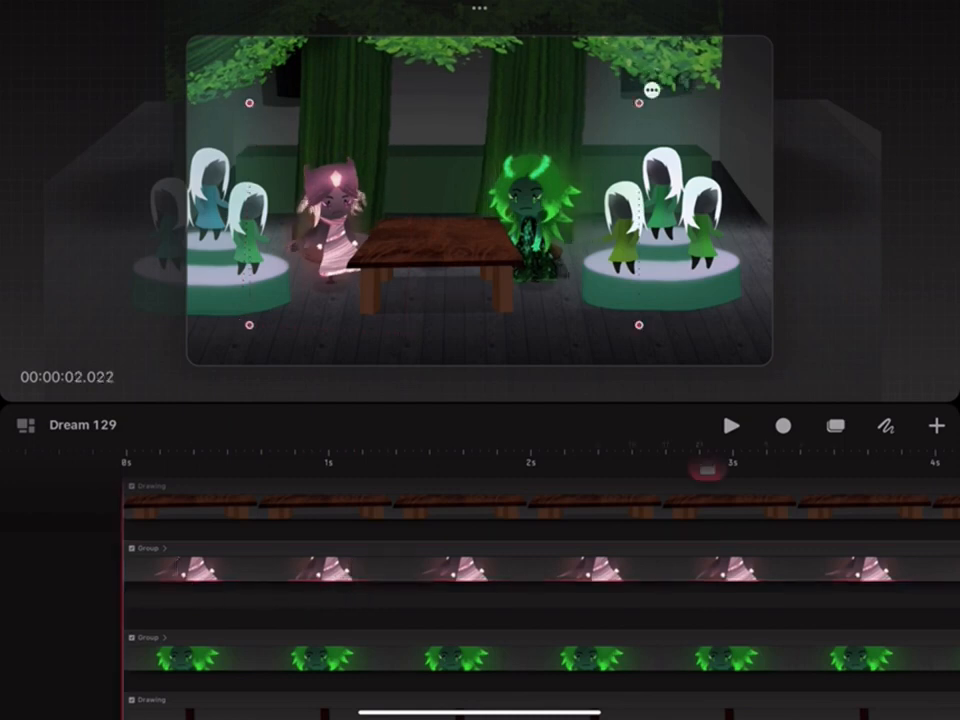
pyautogui.moveTo(705, 470); pyautogui.dragTo(125, 470)
pyautogui.click(731, 425)
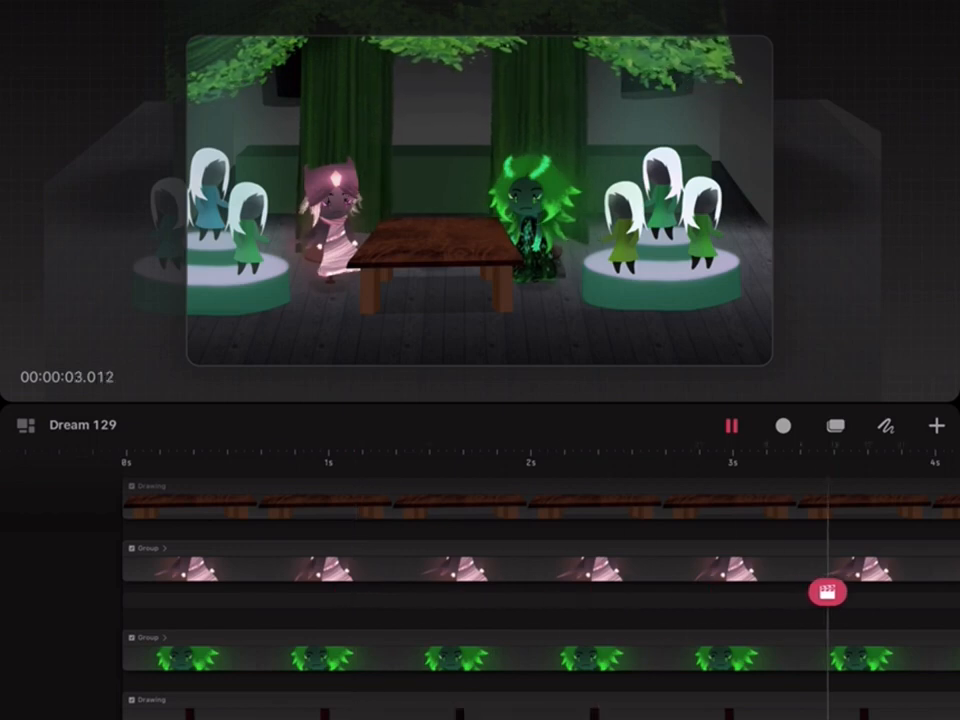
pyautogui.scroll(-5, 500, 580)
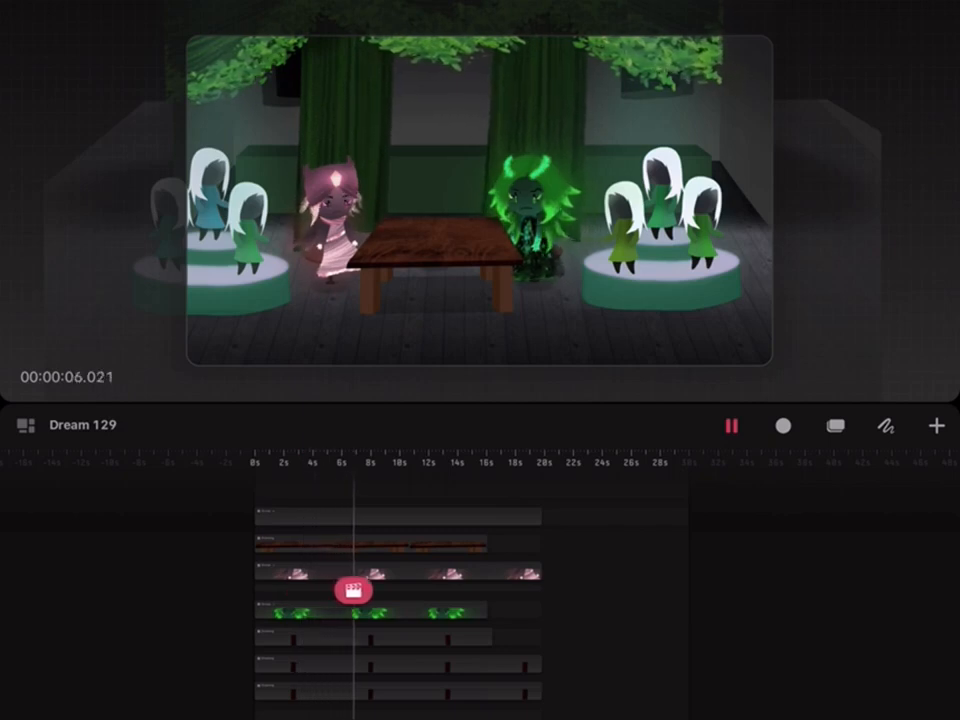
pyautogui.press('space')
pyautogui.scroll(-3, 400, 620)
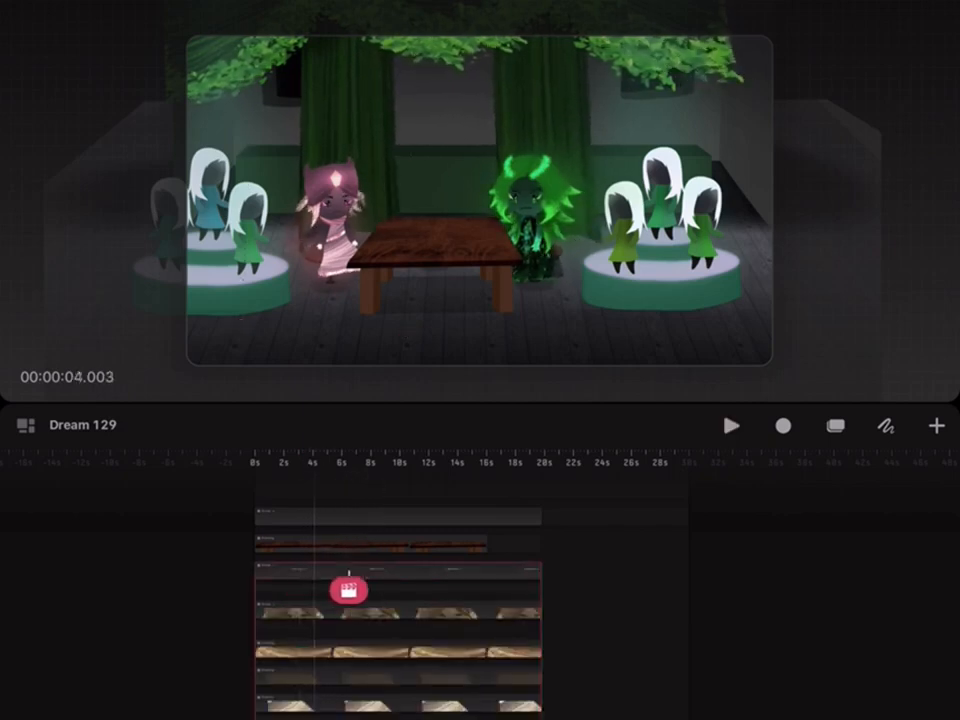
pyautogui.scroll(-3, 400, 620)
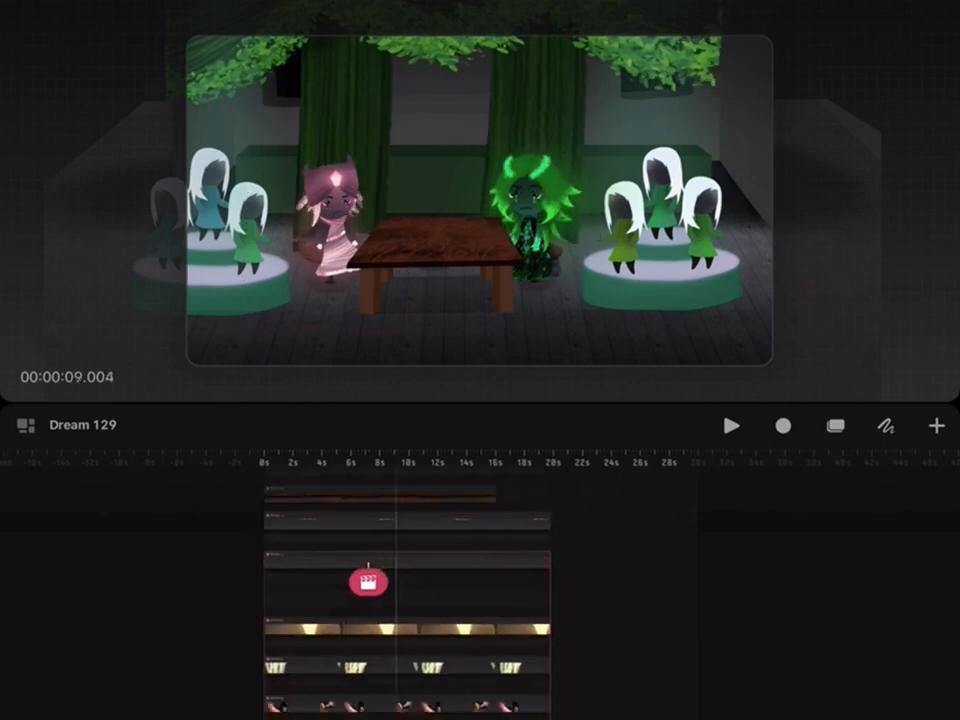
pyautogui.scroll(5, 400, 600)
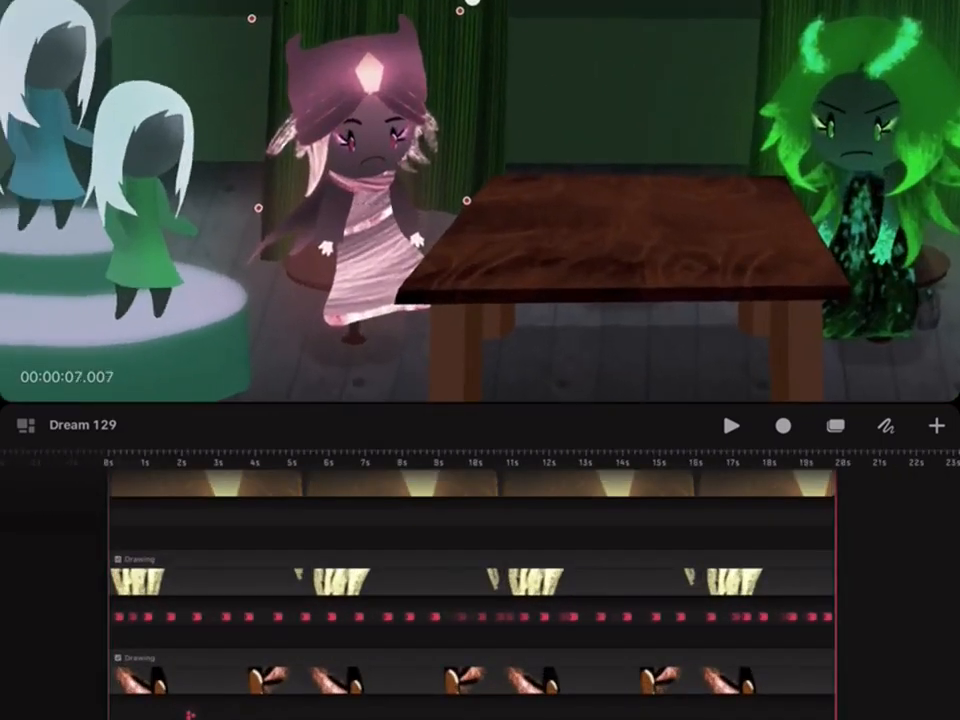
pyautogui.scroll(-3, 400, 620)
# Add a Warp keyframe to the pink character's face clip at about 6 seconds
pyautogui.click(400, 620)
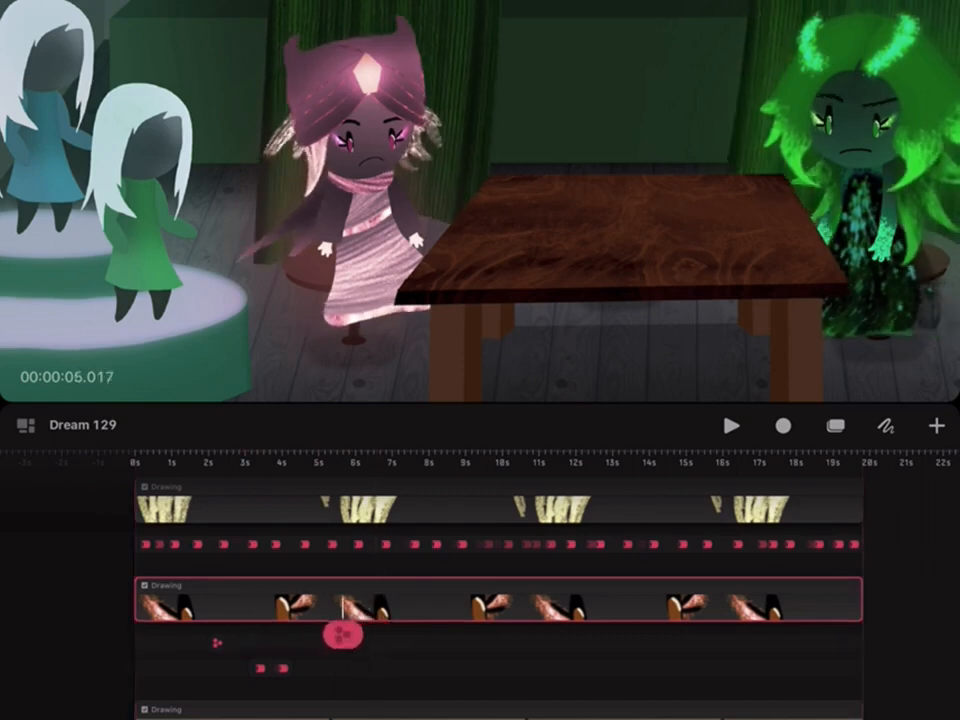
pyautogui.click(368, 630)
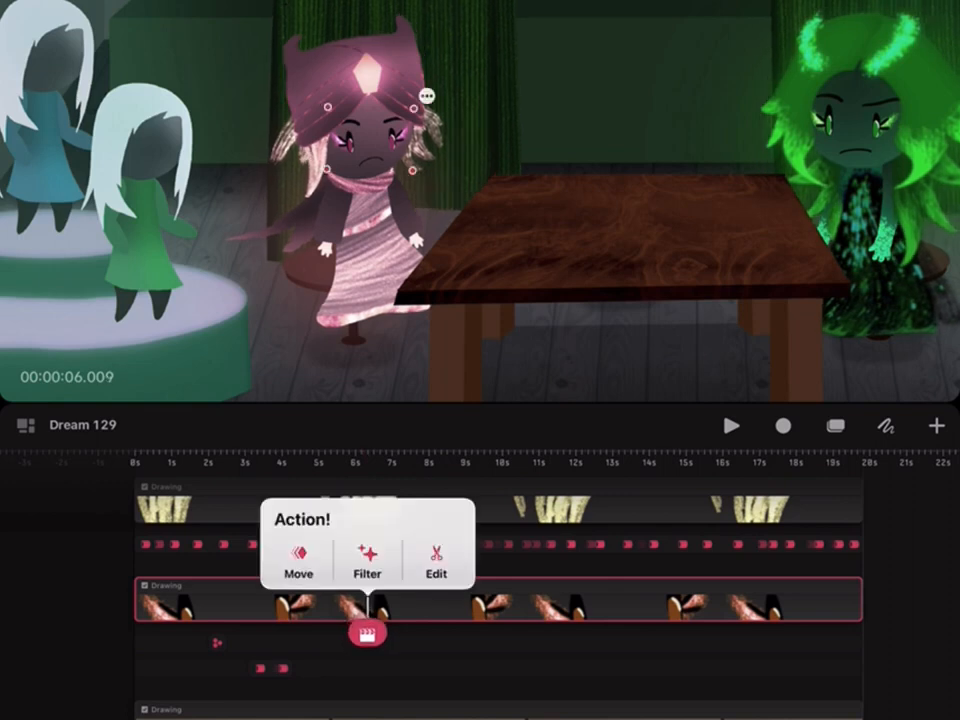
pyautogui.click(296, 563)
pyautogui.click(600, 650)
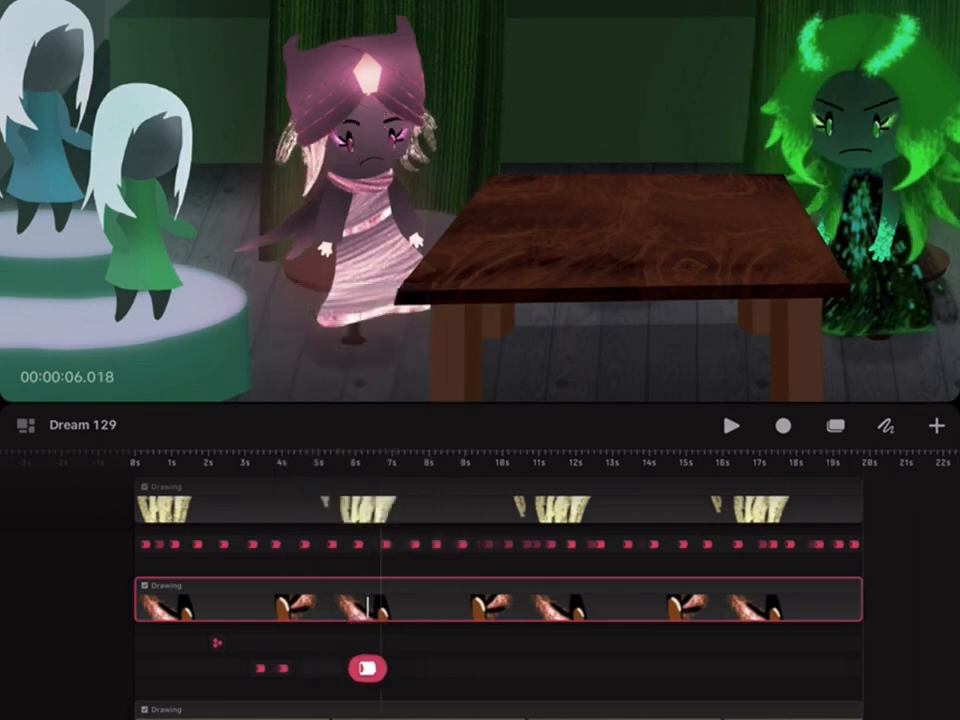
pyautogui.click(367, 668)
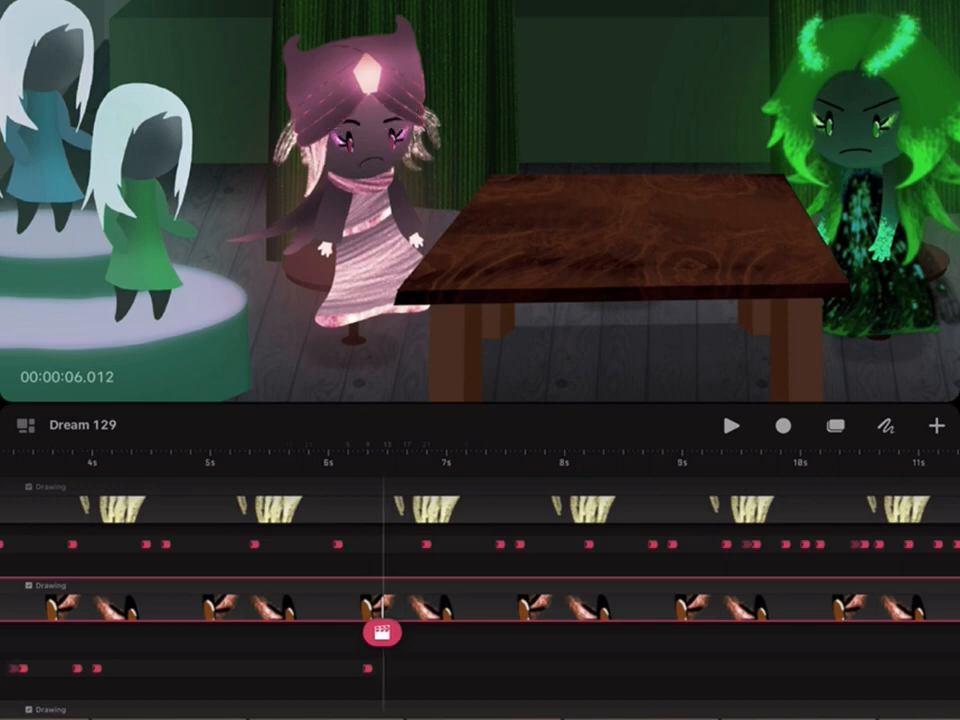
pyautogui.click(381, 632)
pyautogui.click(311, 557)
pyautogui.click(335, 389)
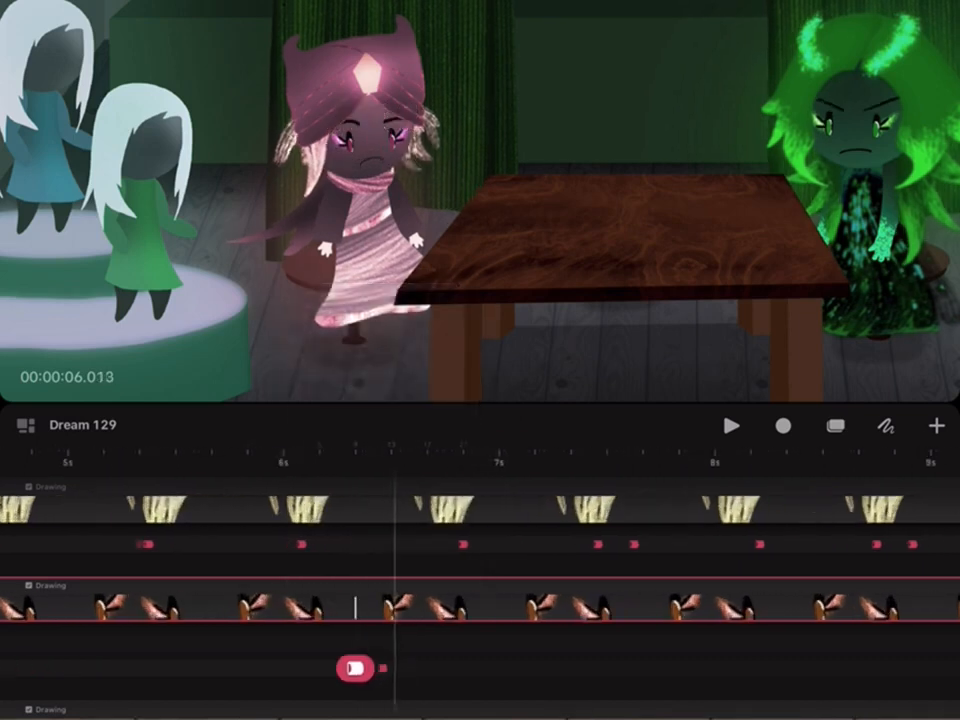
pyautogui.scroll(5, 360, 150)
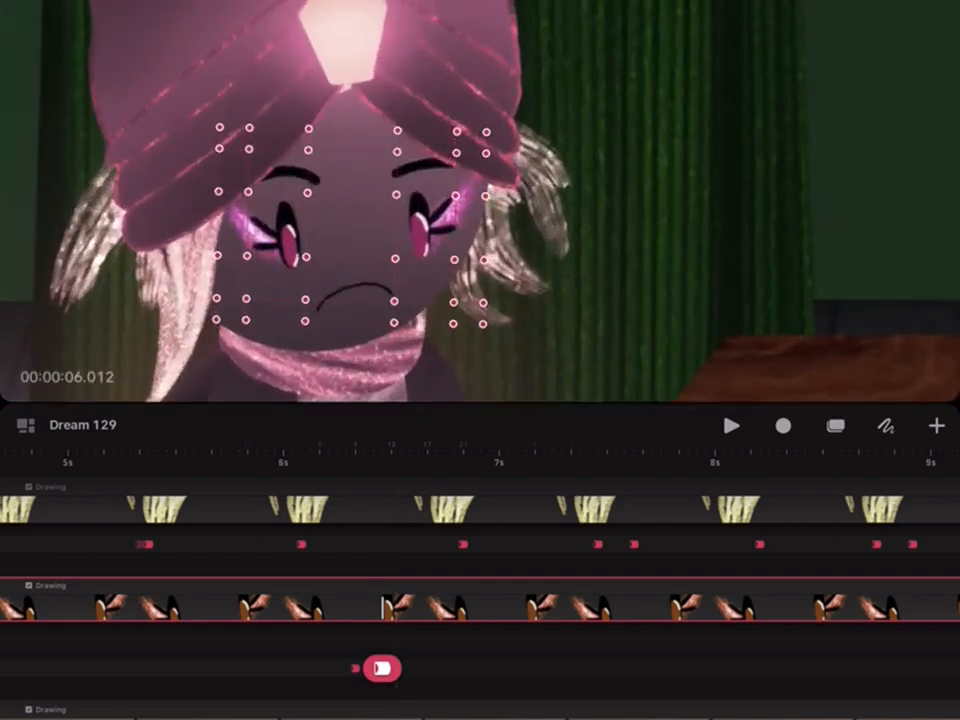
# Warp the eyebrows higher, reshape the right brow's curve, and play back from 5 seconds
pyautogui.moveTo(260, 165); pyautogui.dragTo(260, 149)
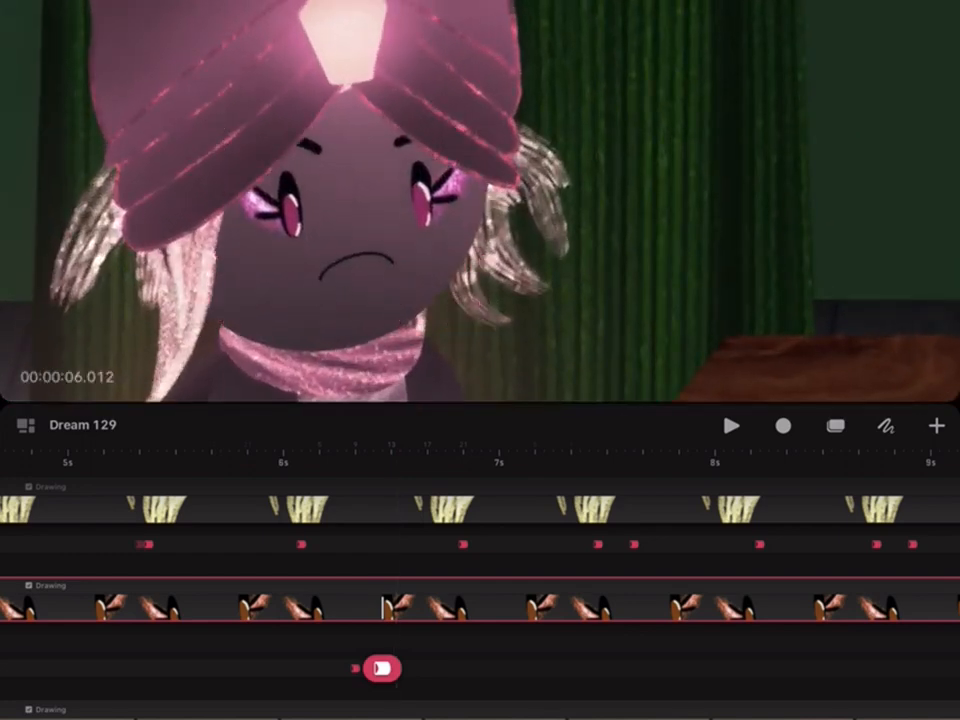
pyautogui.hotkey('ctrl', 'z')
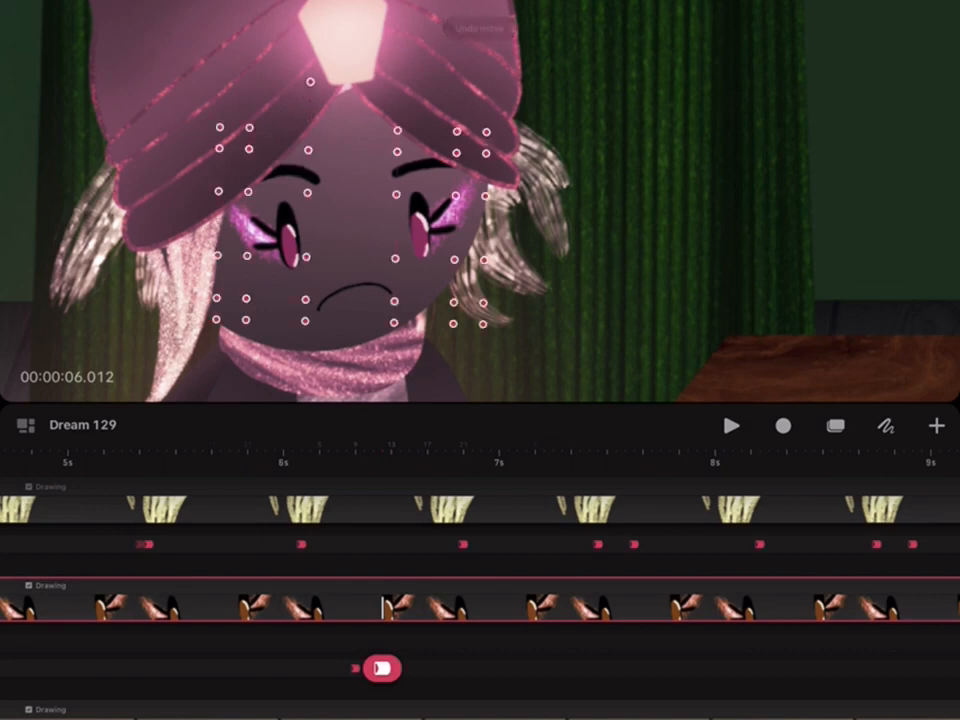
pyautogui.moveTo(308, 128); pyautogui.dragTo(308, 80)
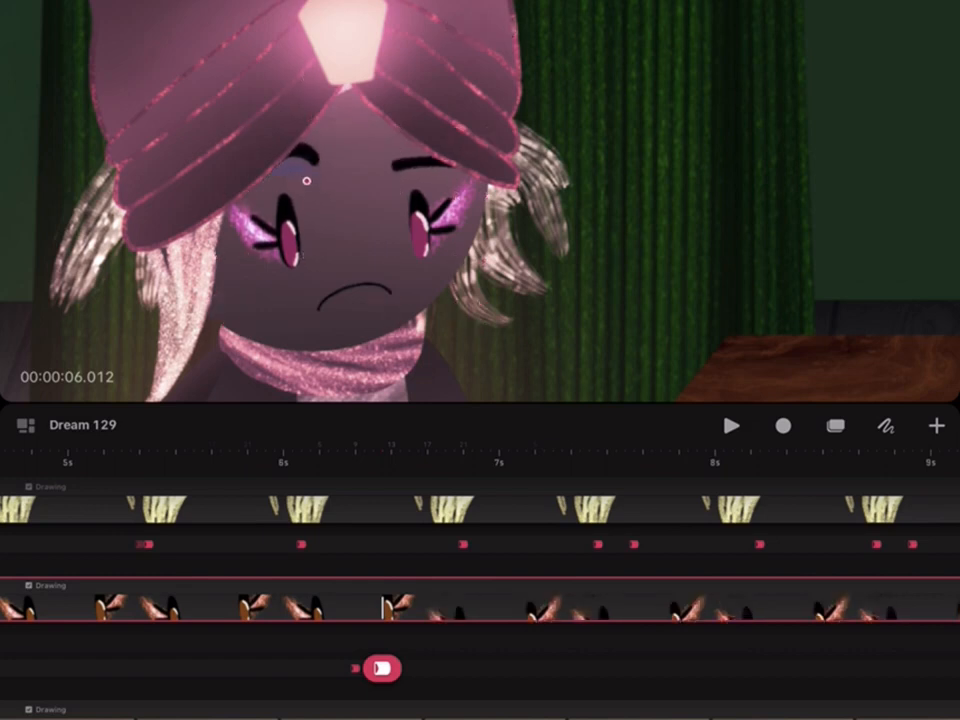
pyautogui.moveTo(397, 150); pyautogui.dragTo(393, 160)
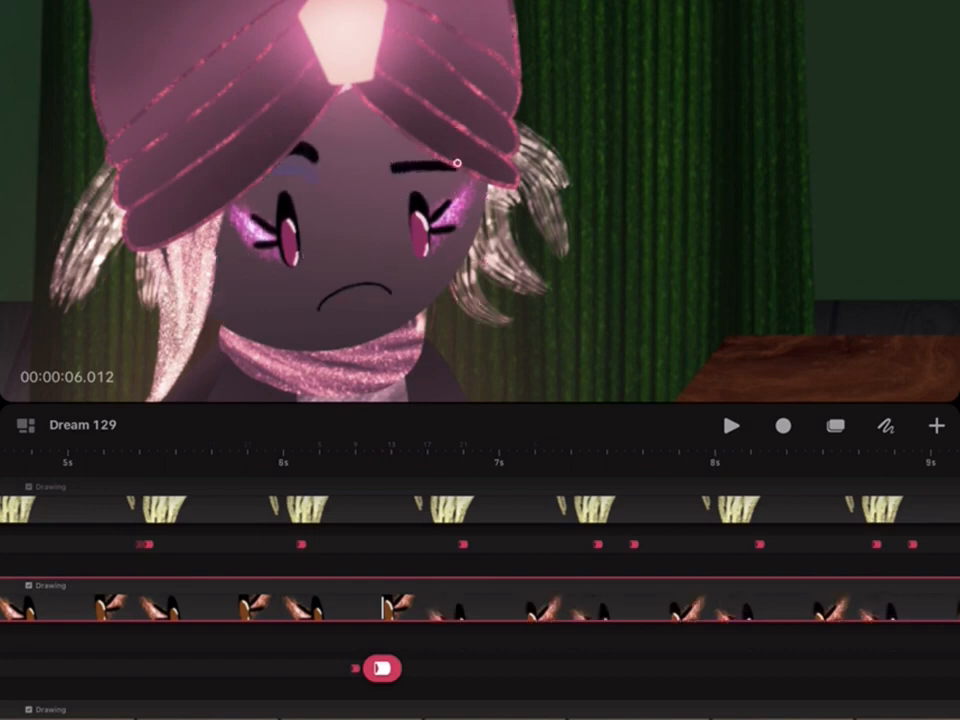
pyautogui.moveTo(456, 162); pyautogui.dragTo(458, 174)
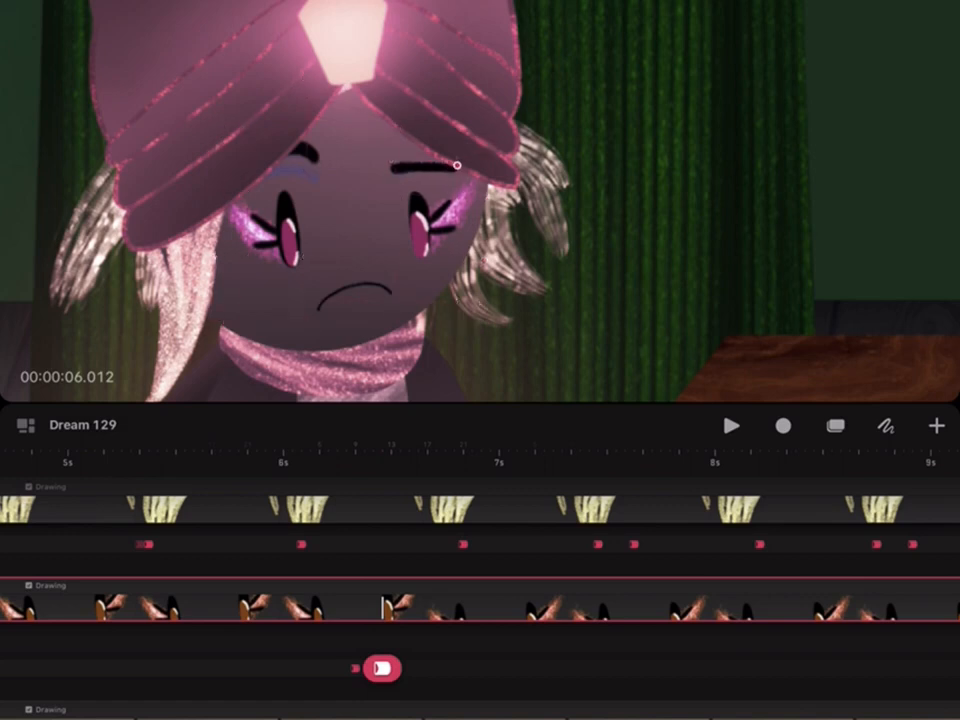
pyautogui.click(176, 610)
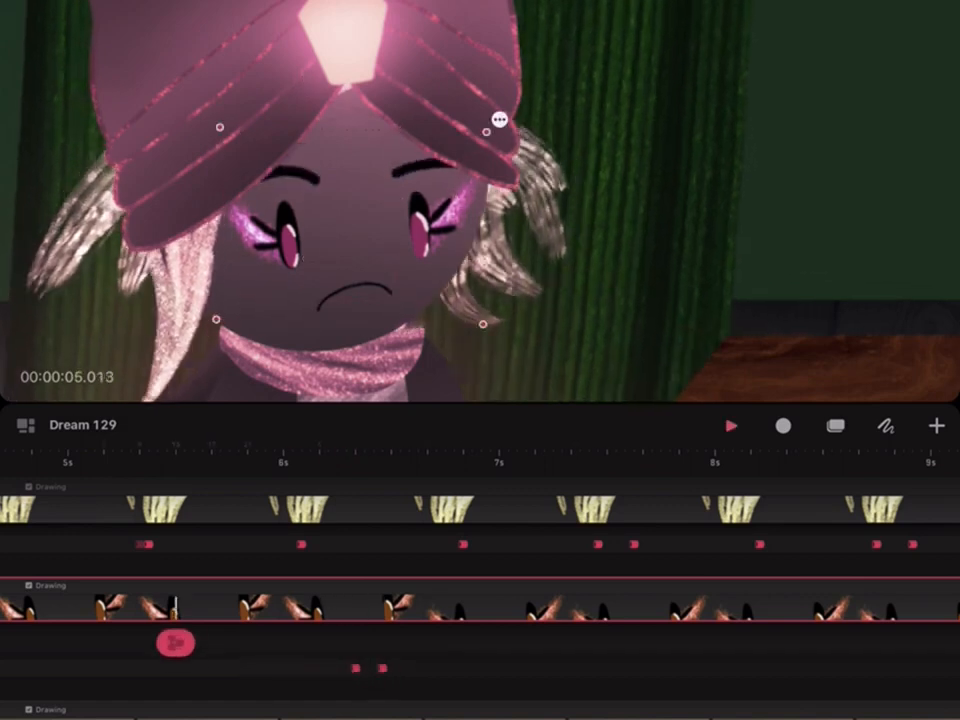
pyautogui.click(730, 426)
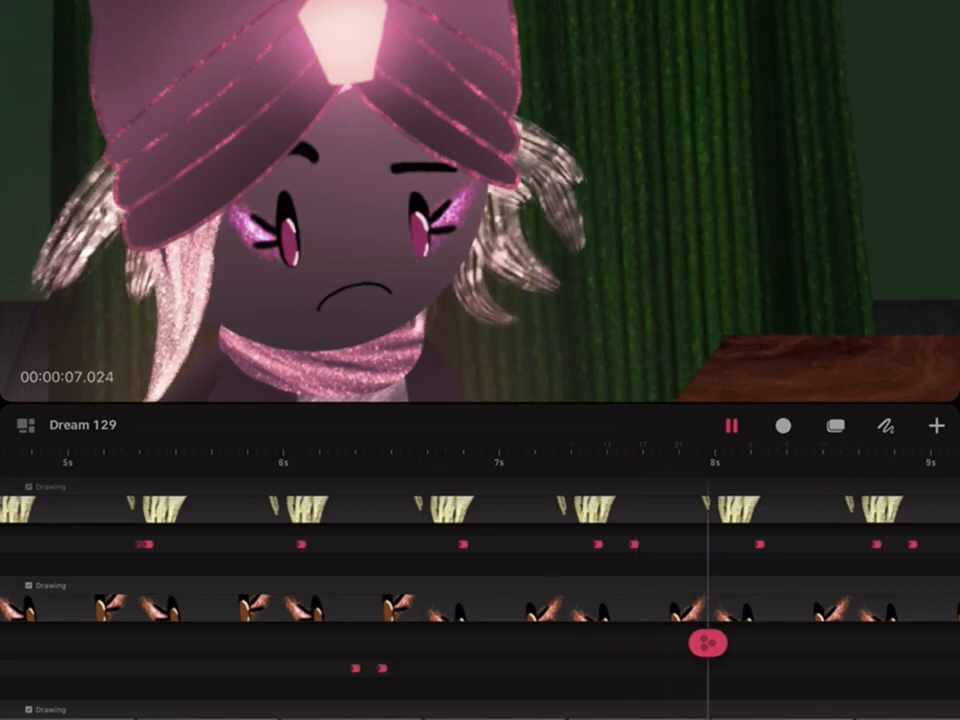
# Add a second Warp keyframe near 8 seconds lowering the left eyebrow, then shift it later
pyautogui.click(740, 632)
pyautogui.click(742, 560)
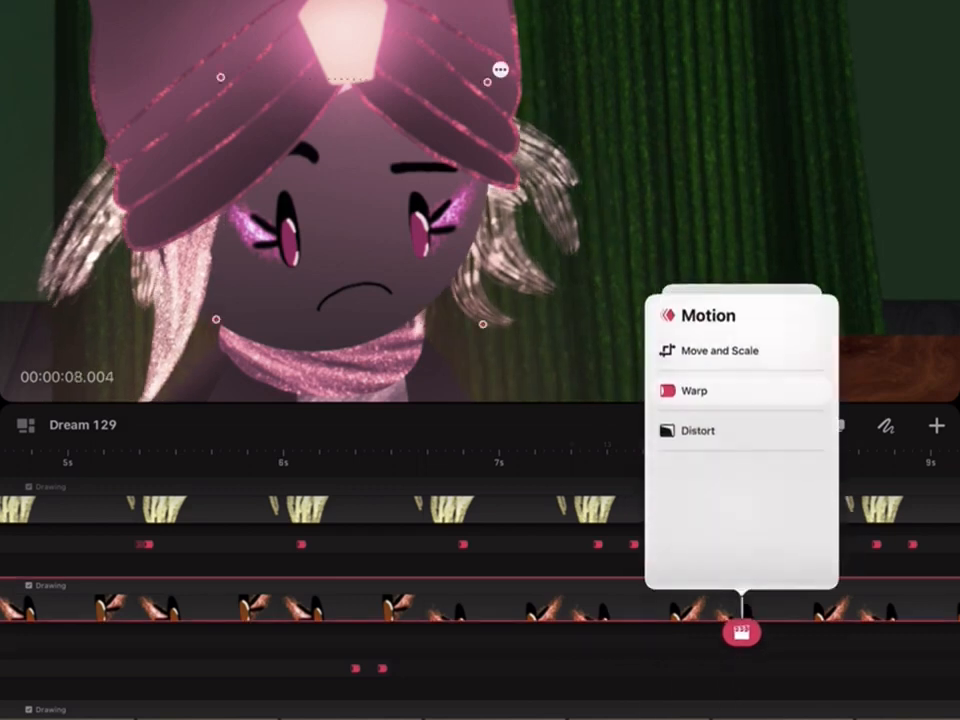
pyautogui.click(740, 388)
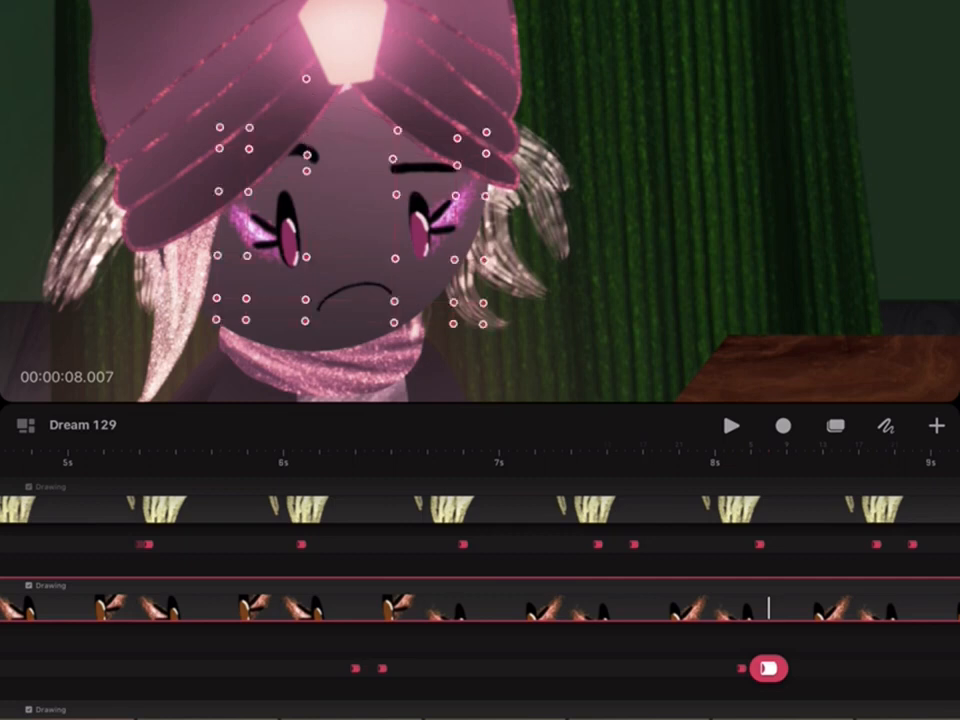
pyautogui.moveTo(307, 155); pyautogui.dragTo(307, 165)
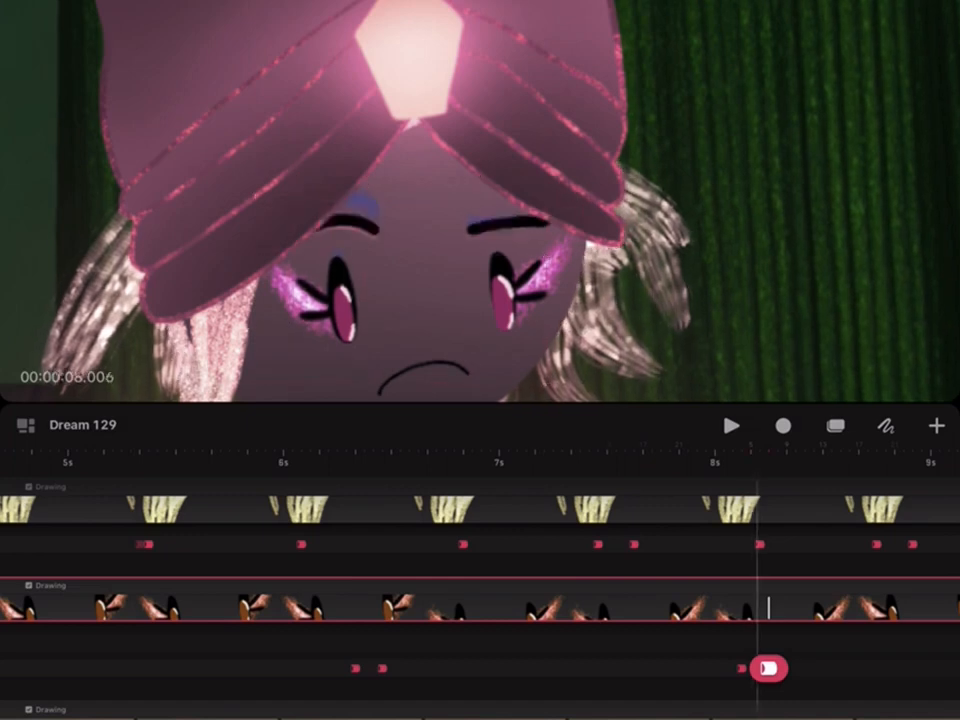
pyautogui.moveTo(767, 668)
pyautogui.mouseDown()
pyautogui.moveTo(820, 666)
pyautogui.moveTo(777, 634)
pyautogui.mouseUp()
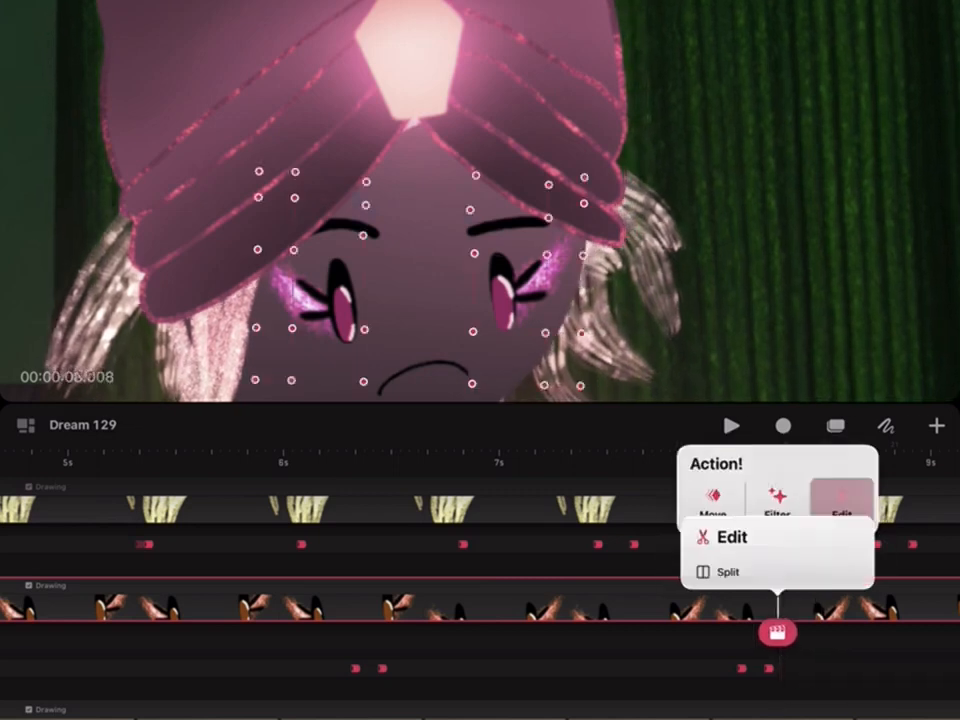
# Split the face clip twice to isolate a short middle clip around 8 seconds
pyautogui.click(728, 571)
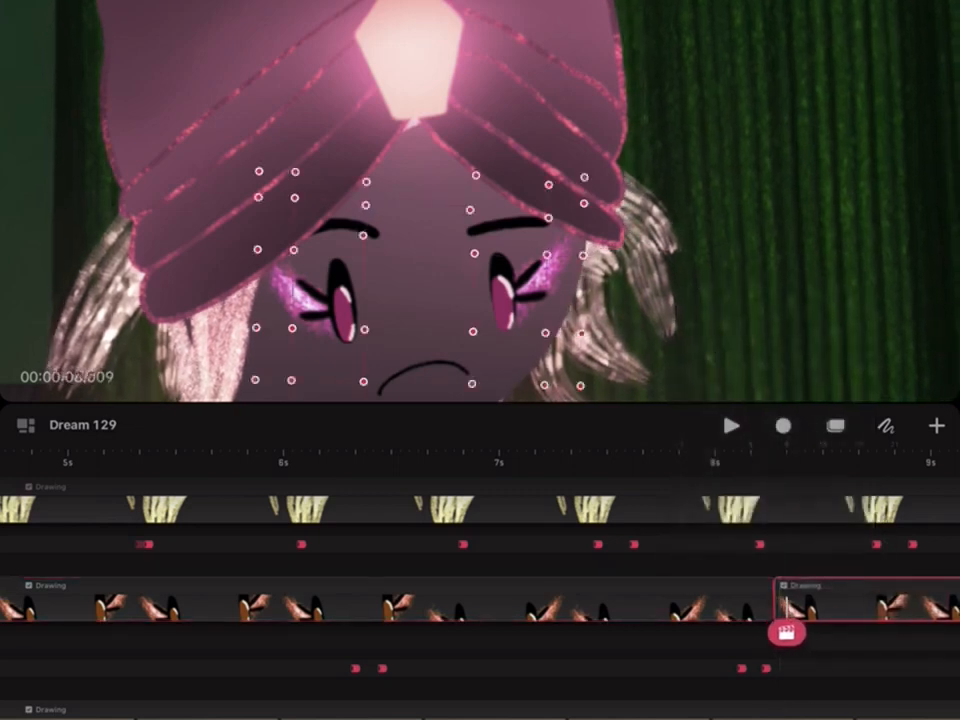
pyautogui.click(787, 632)
pyautogui.click(853, 561)
pyautogui.click(735, 345)
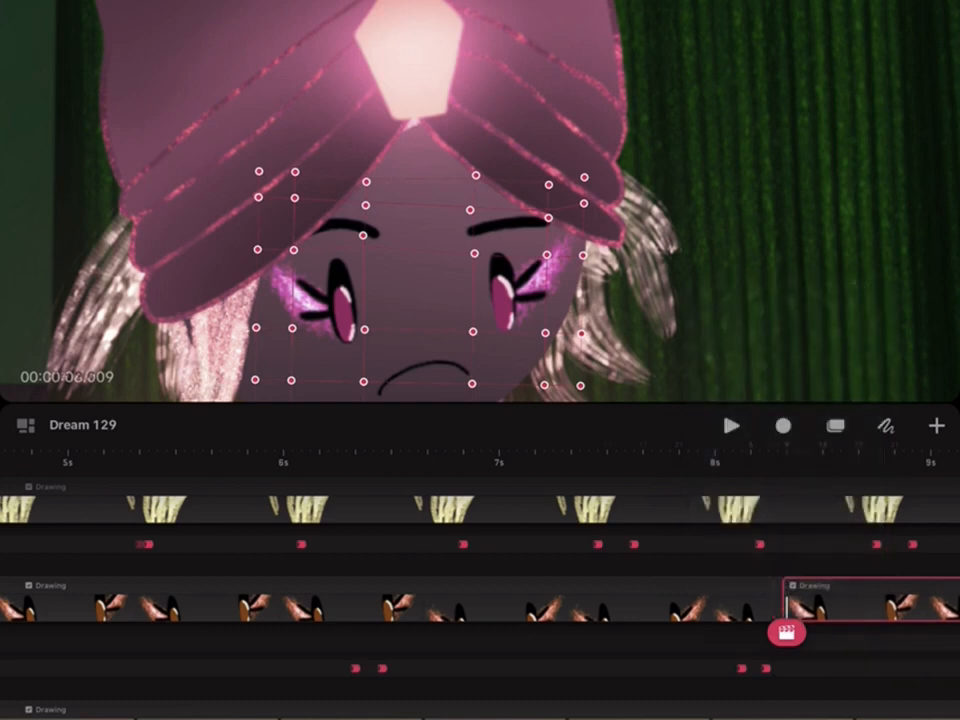
pyautogui.scroll(5, 600, 600)
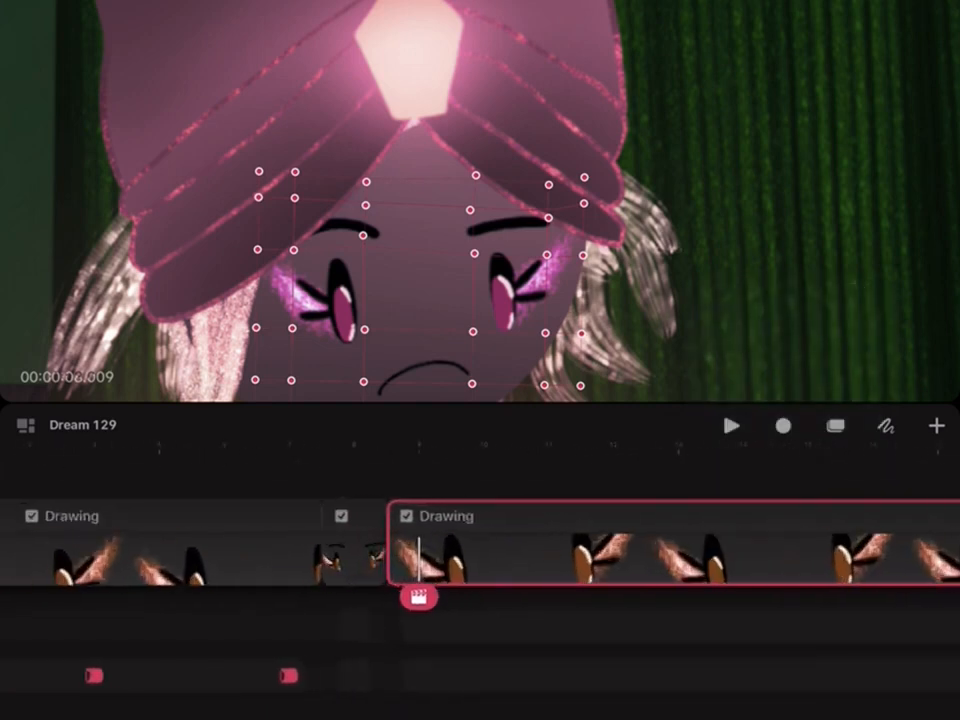
# Delete the middle clip's effects and its warp, leaving it open for drawing
pyautogui.click(345, 620)
pyautogui.click(330, 593)
pyautogui.click(345, 620)
pyautogui.click(330, 593)
pyautogui.click(352, 560)
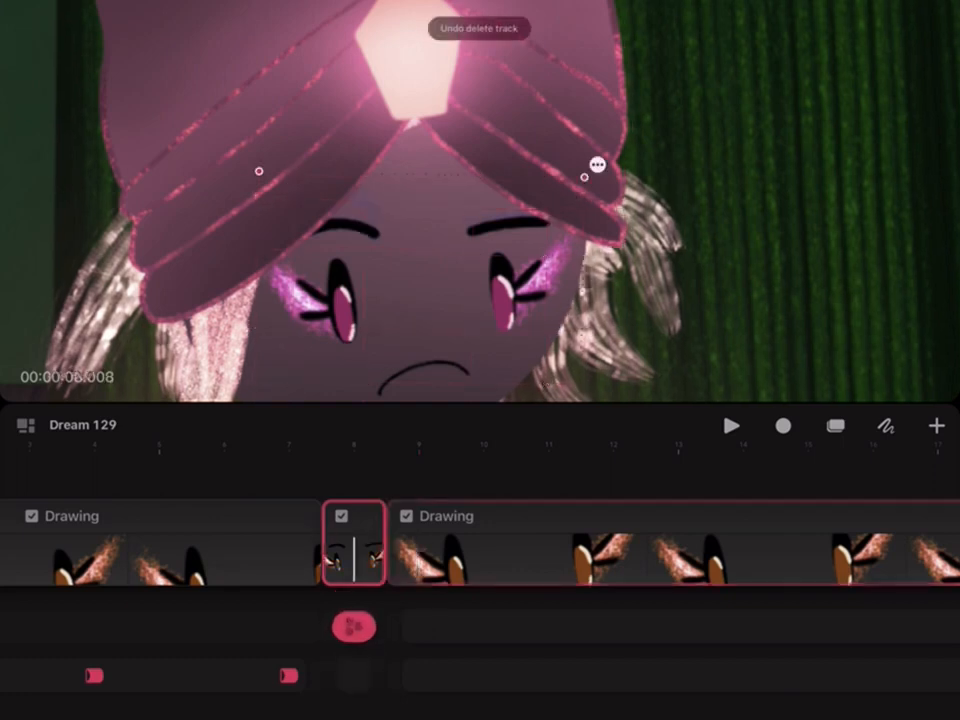
pyautogui.click(354, 627)
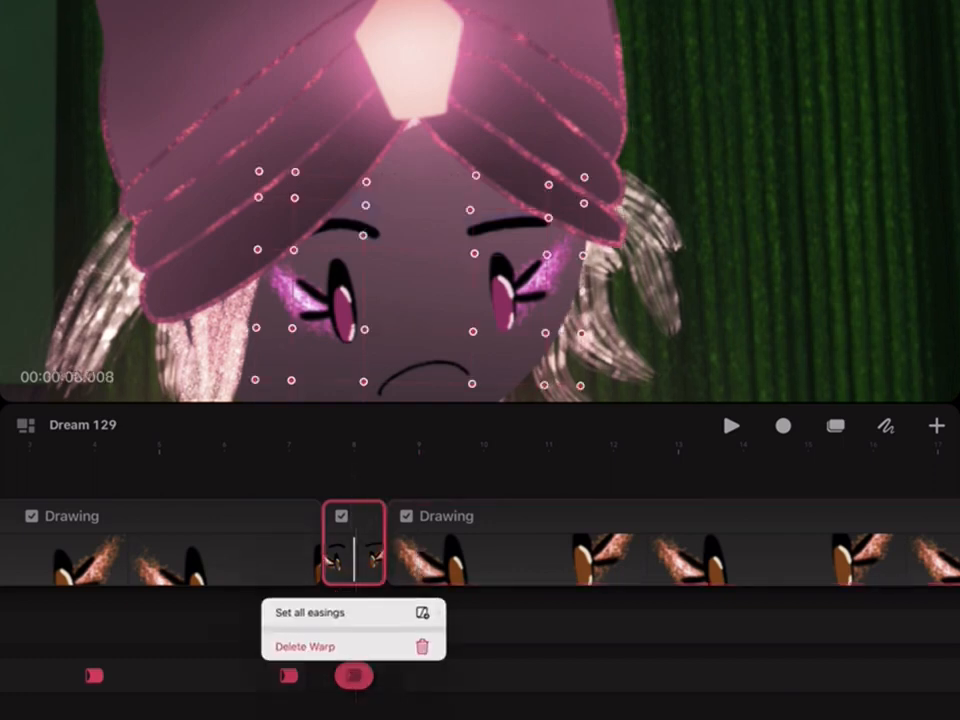
pyautogui.click(352, 646)
pyautogui.click(885, 425)
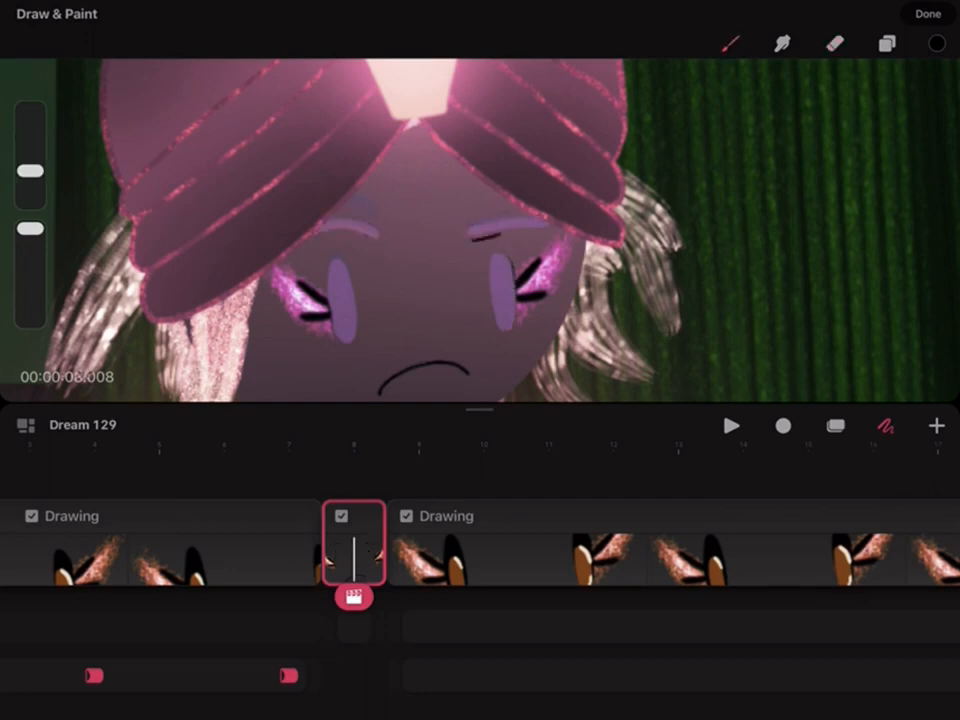
# Redraw the eyebrow above the right eye on the middle clip and check the neighbouring clips
pyautogui.hotkey('ctrl', 'z')
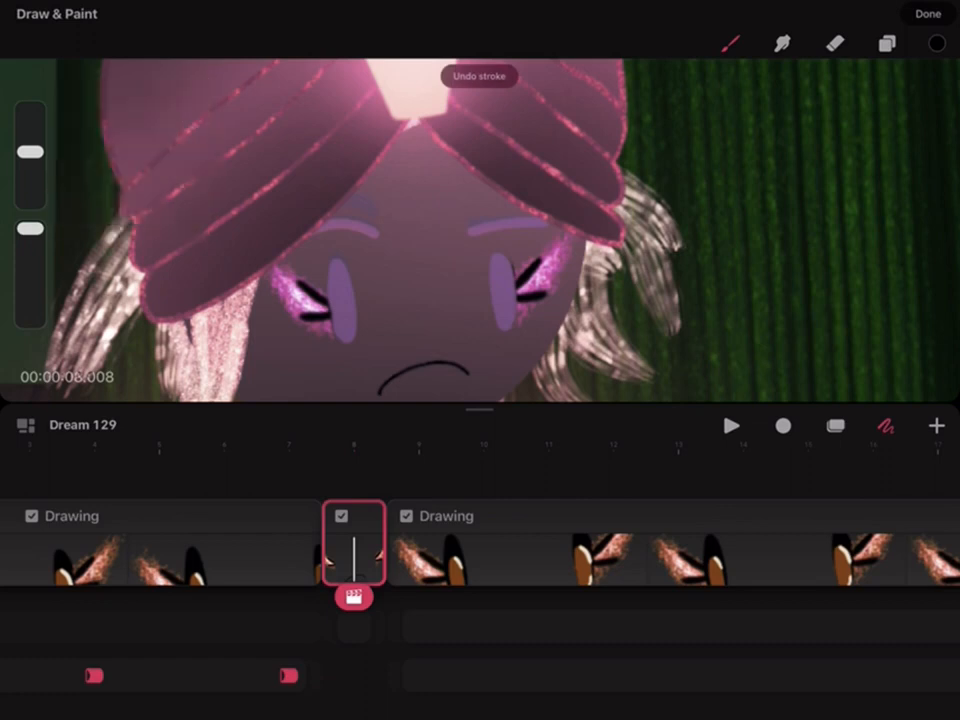
pyautogui.moveTo(470, 240); pyautogui.dragTo(512, 238)
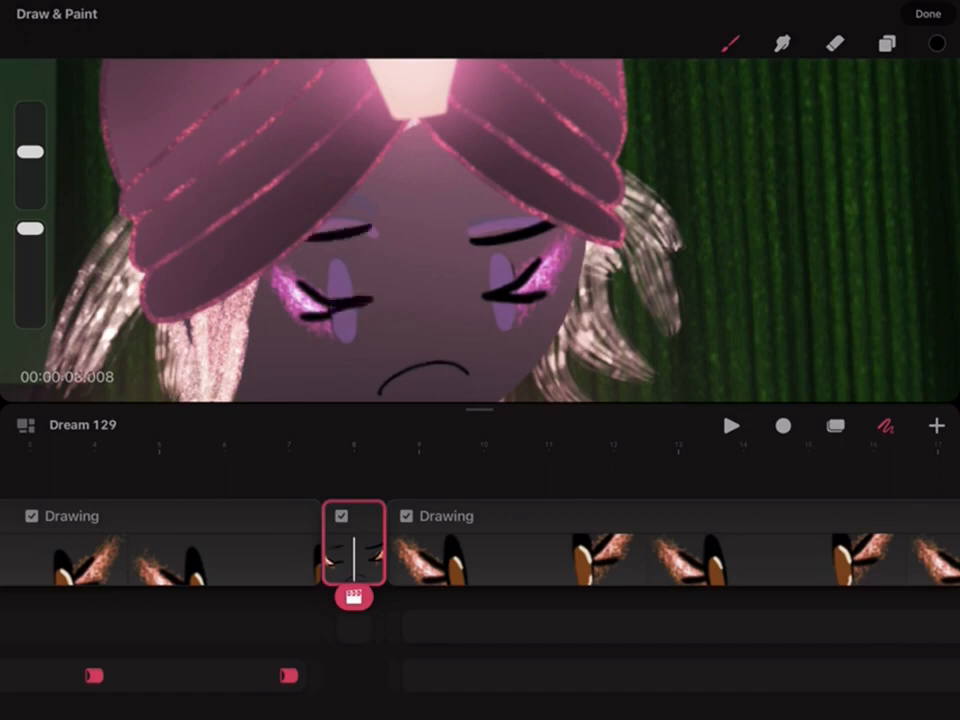
pyautogui.click(170, 555)
pyautogui.click(731, 425)
pyautogui.click(480, 555)
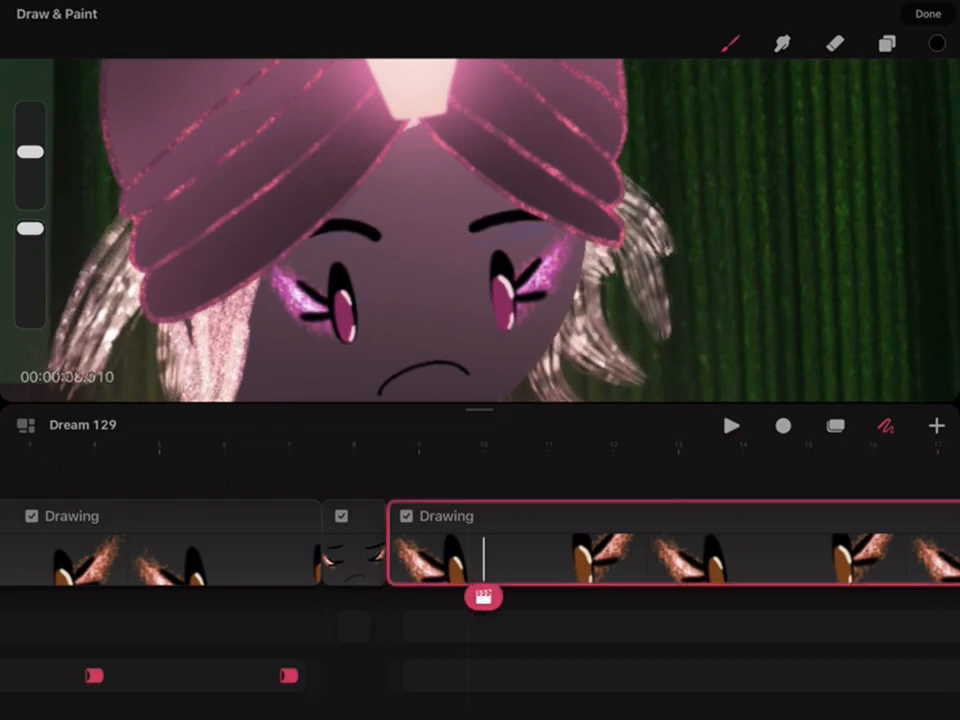
# Move the left clip's last keyframe earlier and set it up for warp editing
pyautogui.click(160, 555)
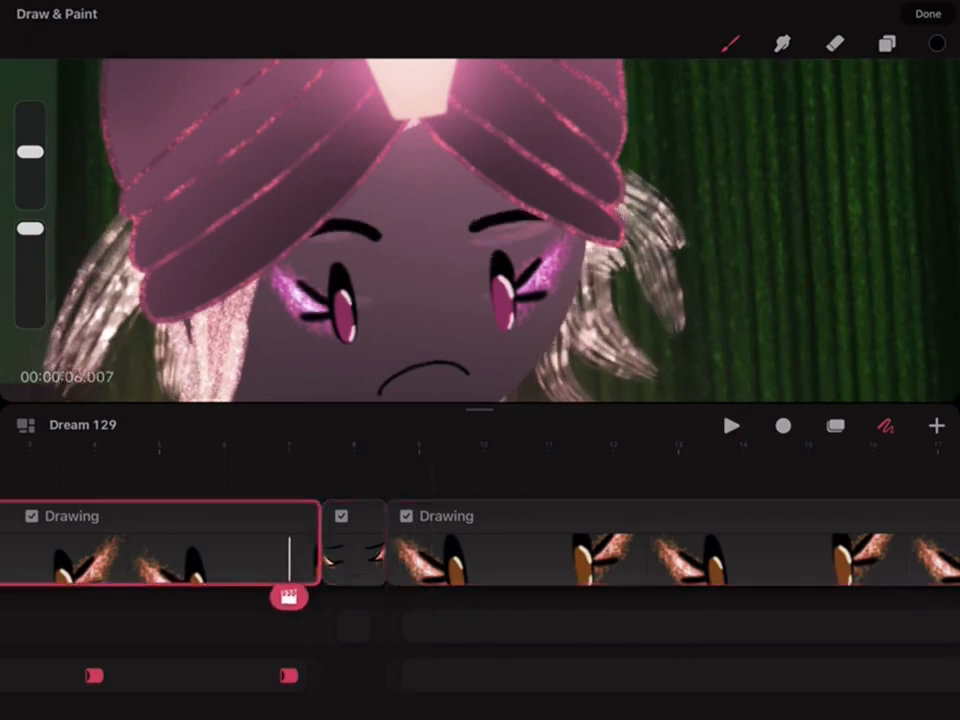
pyautogui.click(288, 675)
pyautogui.moveTo(288, 675); pyautogui.dragTo(224, 675)
pyautogui.click(288, 597)
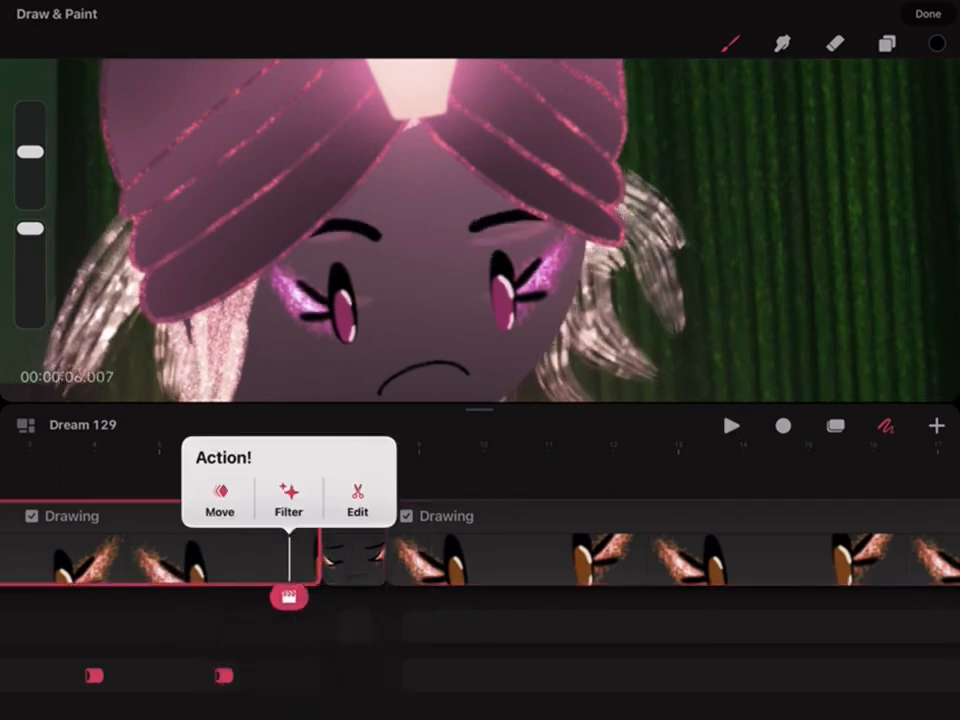
pyautogui.click(220, 510)
pyautogui.click(241, 418)
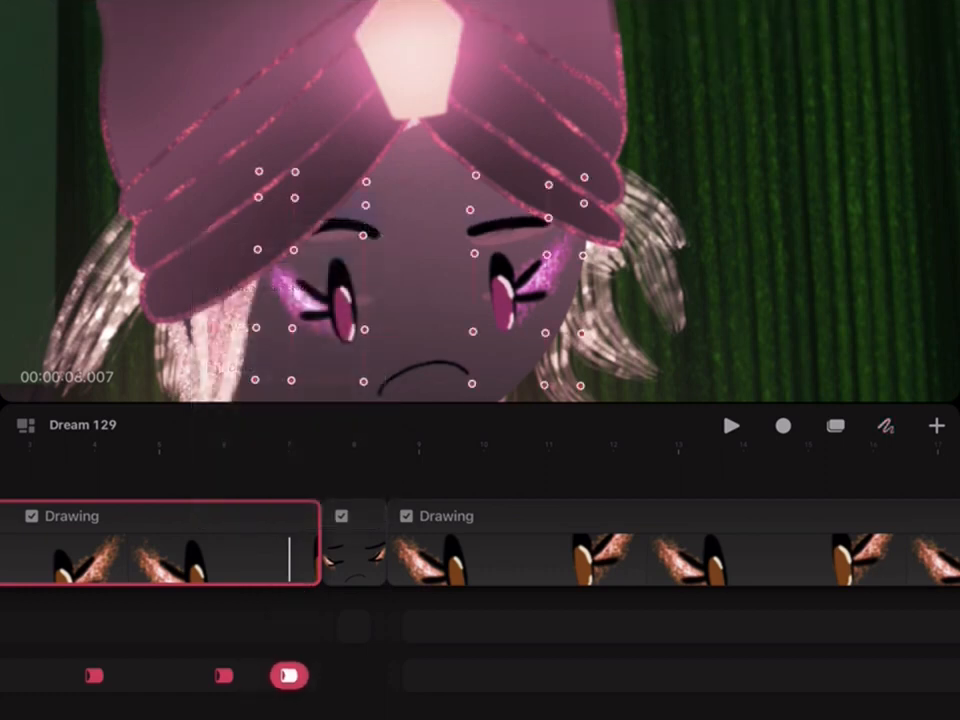
# Lower both eyebrows with the warp mesh, play it back, and start drawing on the right clip
pyautogui.moveTo(365, 235); pyautogui.dragTo(365, 252)
pyautogui.moveTo(469, 212); pyautogui.dragTo(469, 229)
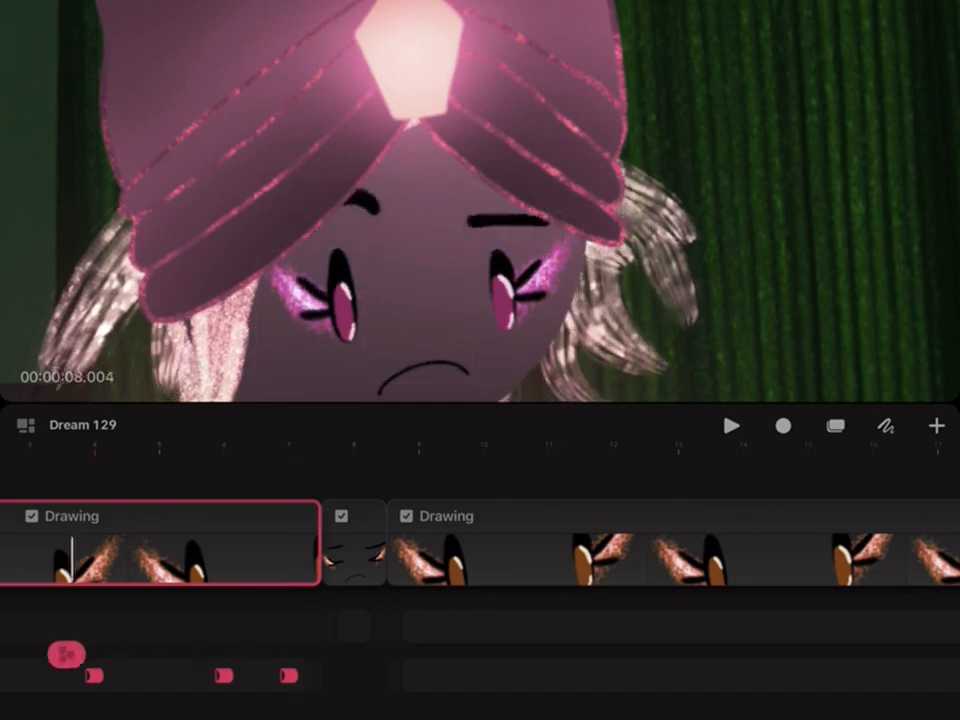
pyautogui.click(731, 425)
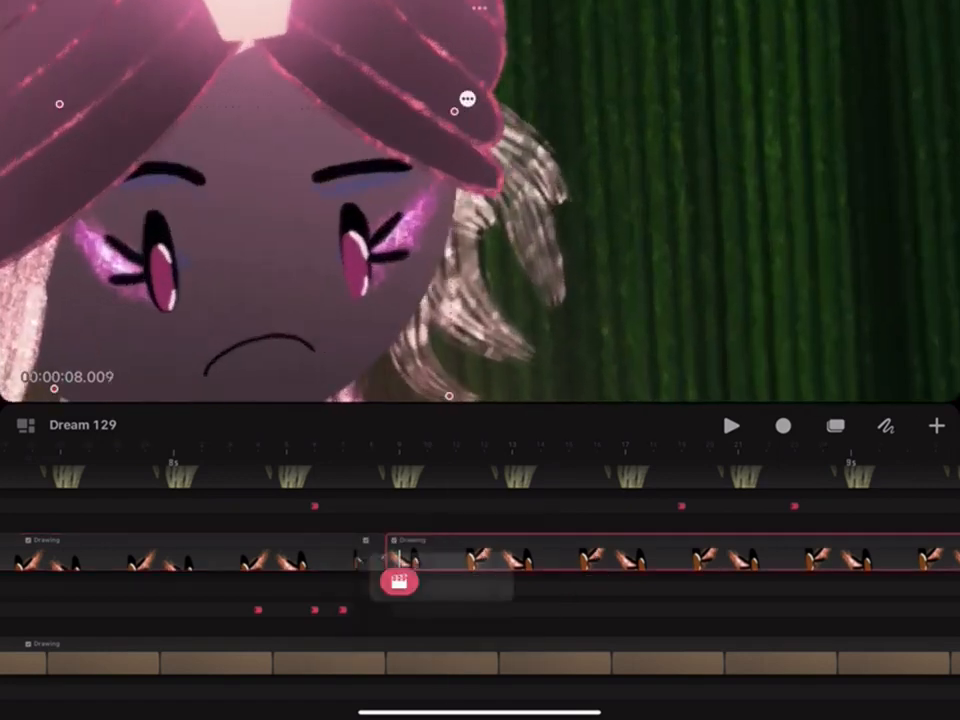
pyautogui.click(400, 583)
pyautogui.click(600, 480)
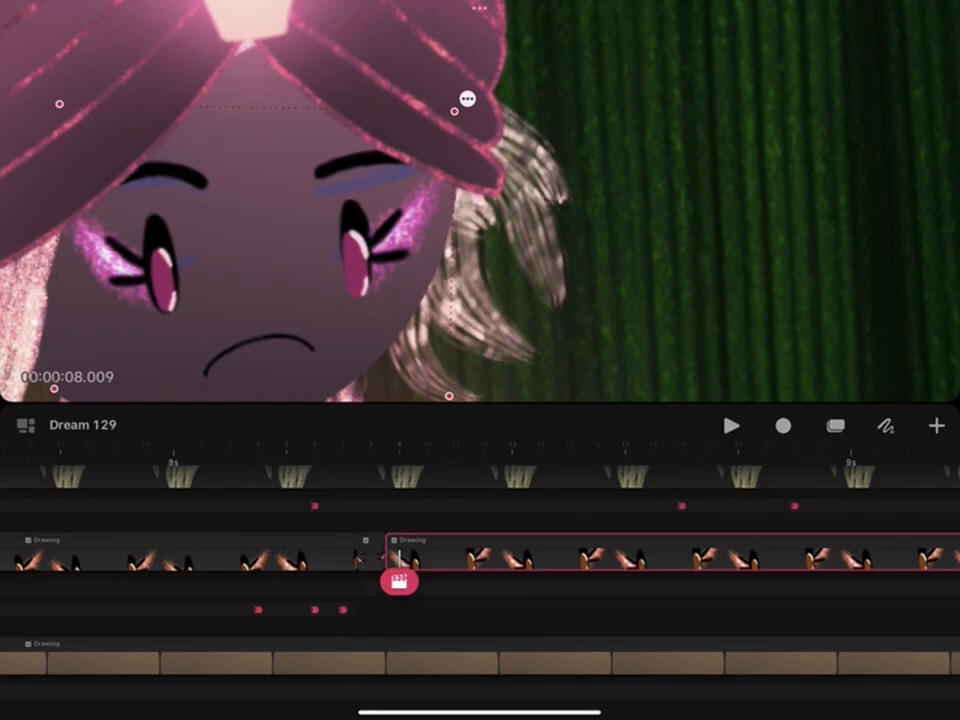
pyautogui.click(885, 426)
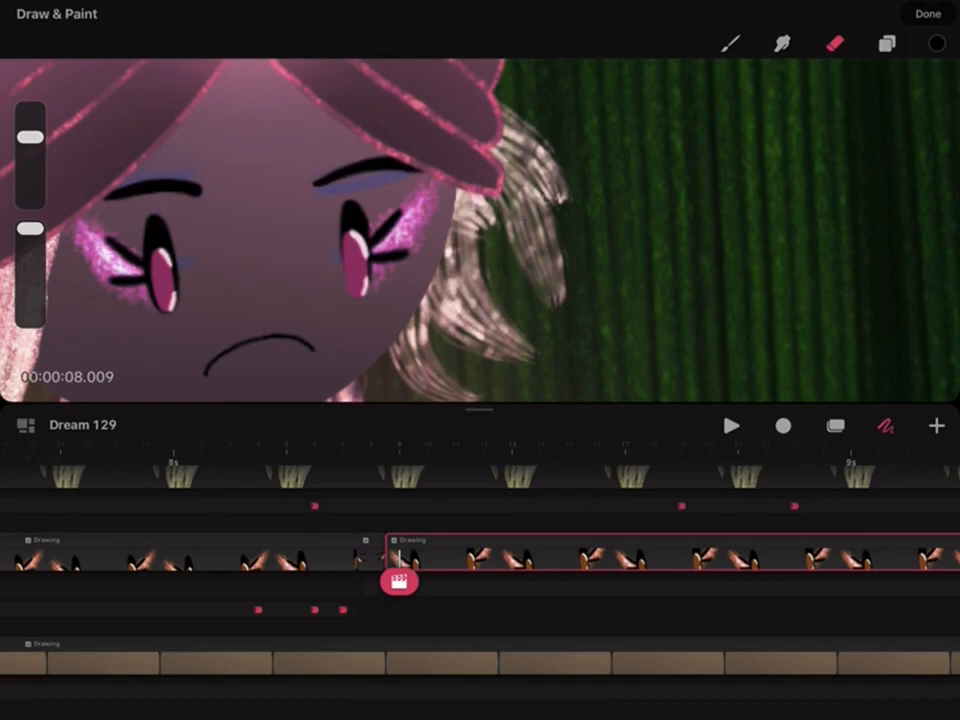
# Redraw sloping eyebrows and a thin flat mouth at 6% brush size, then scrub back before the change
pyautogui.hotkey('ctrl', 'z')
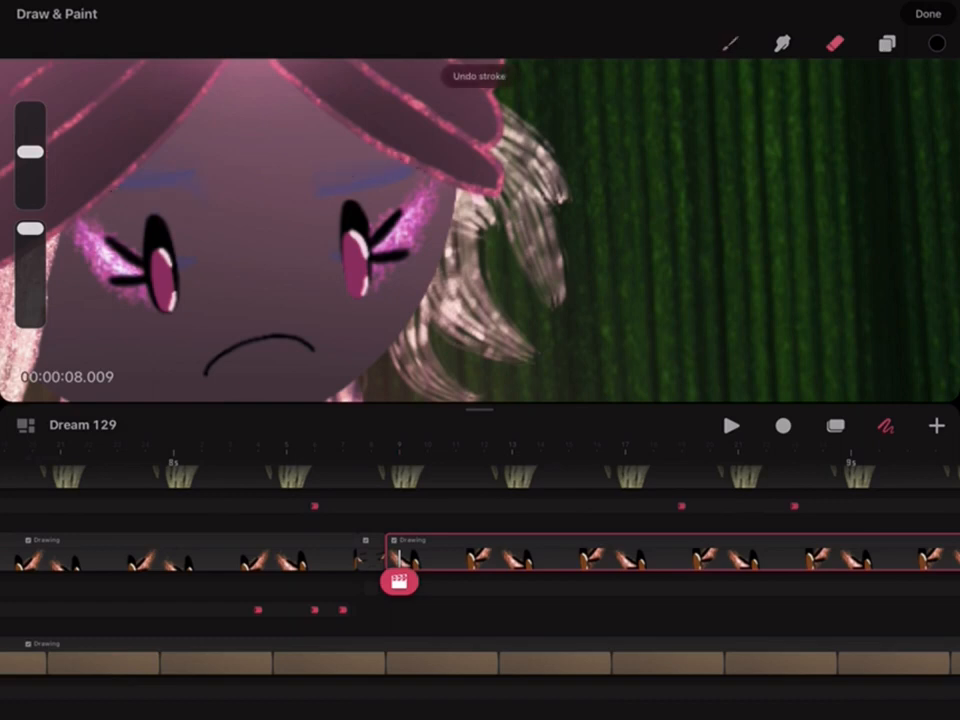
pyautogui.click(325, 177)
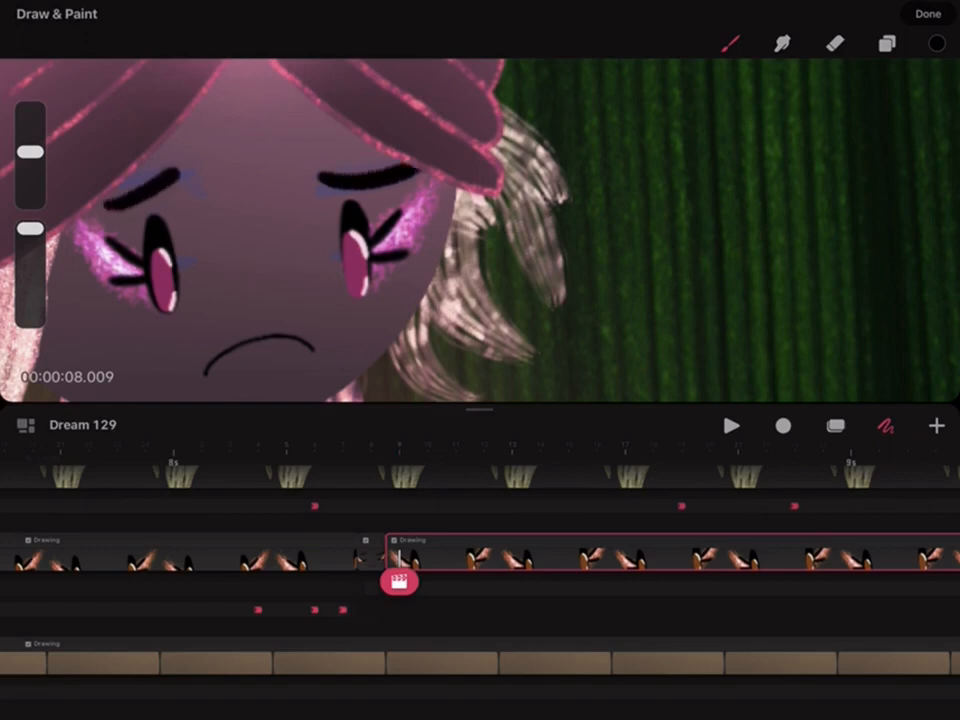
pyautogui.moveTo(210, 365); pyautogui.dragTo(300, 340)
pyautogui.hotkey('ctrl', 'z')
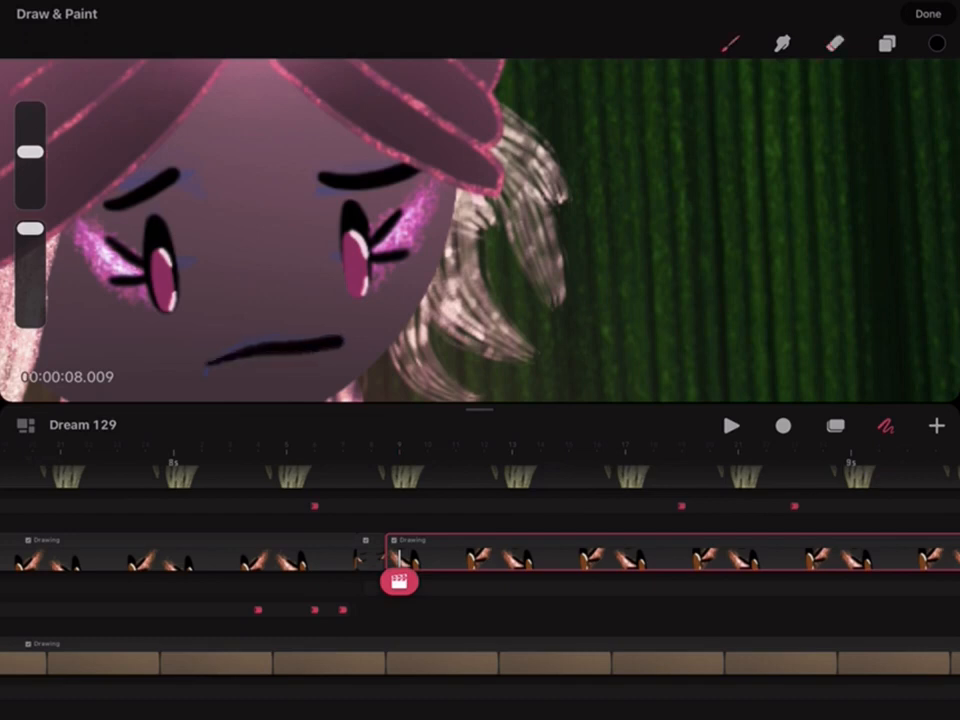
pyautogui.hotkey('ctrl', 'z')
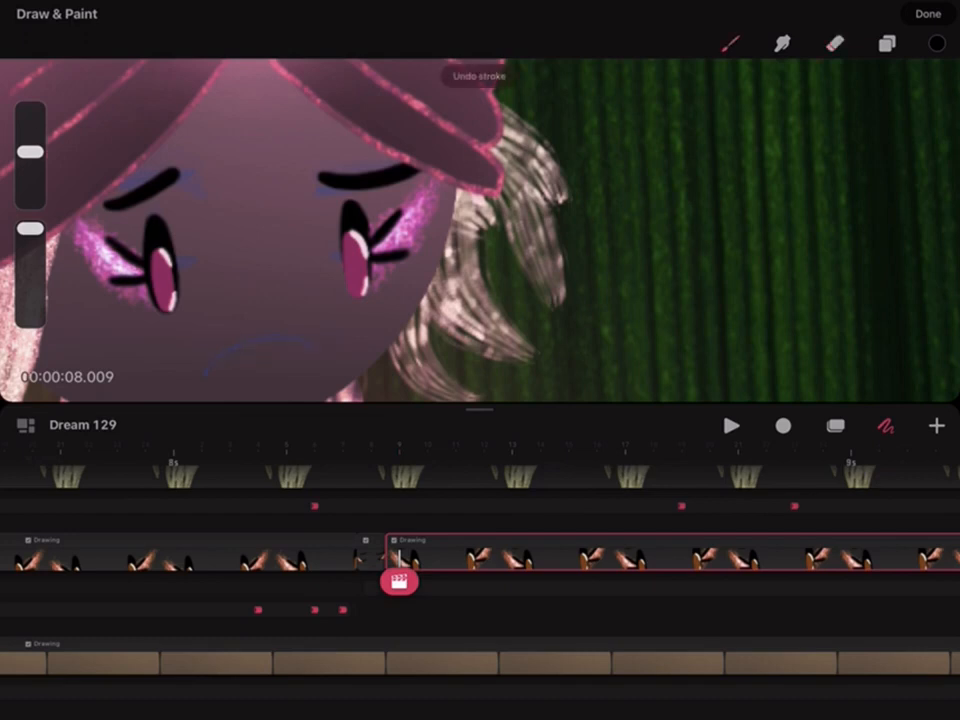
pyautogui.moveTo(30, 150); pyautogui.dragTo(30, 165)
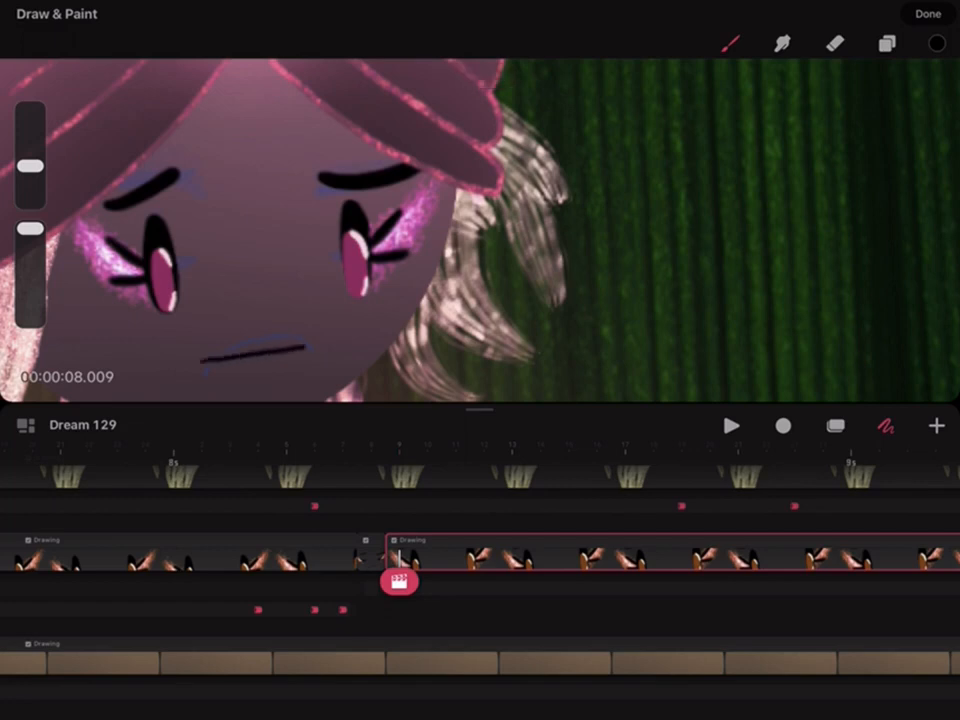
pyautogui.moveTo(398, 582); pyautogui.dragTo(280, 582)
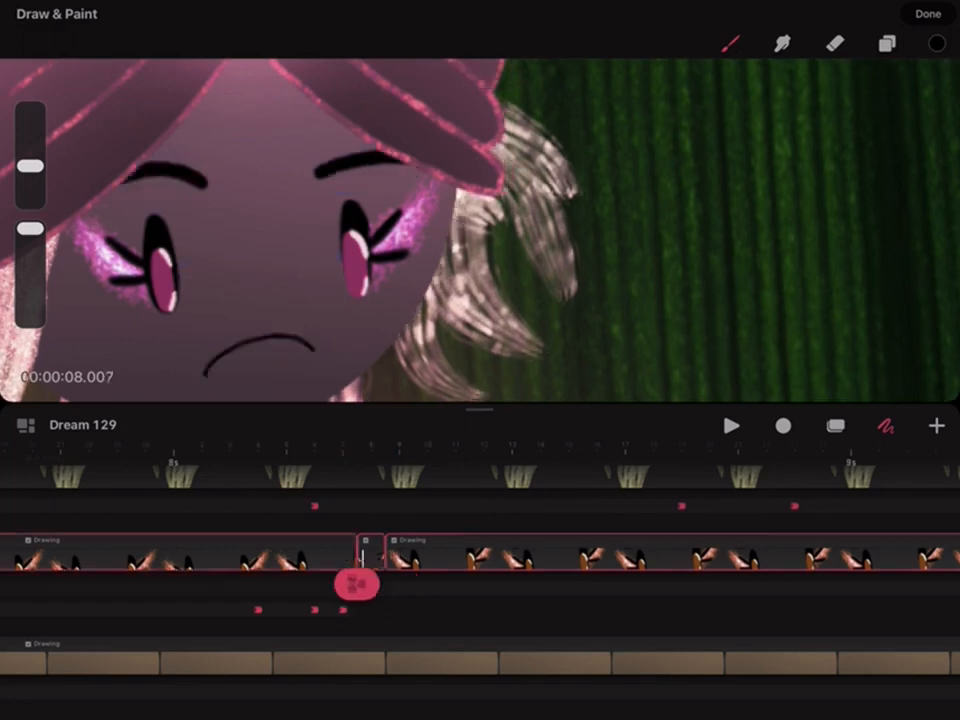
# Play the revised worried expression, erase the flat mouth line, and replay the scene
pyautogui.click(731, 425)
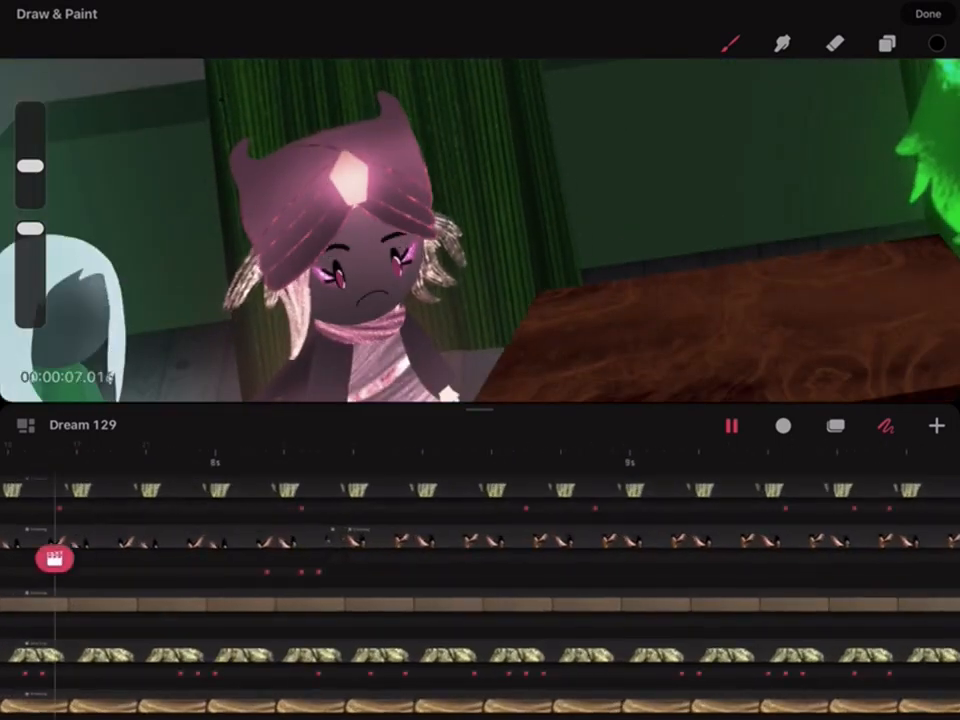
pyautogui.click(731, 425)
pyautogui.press('e')
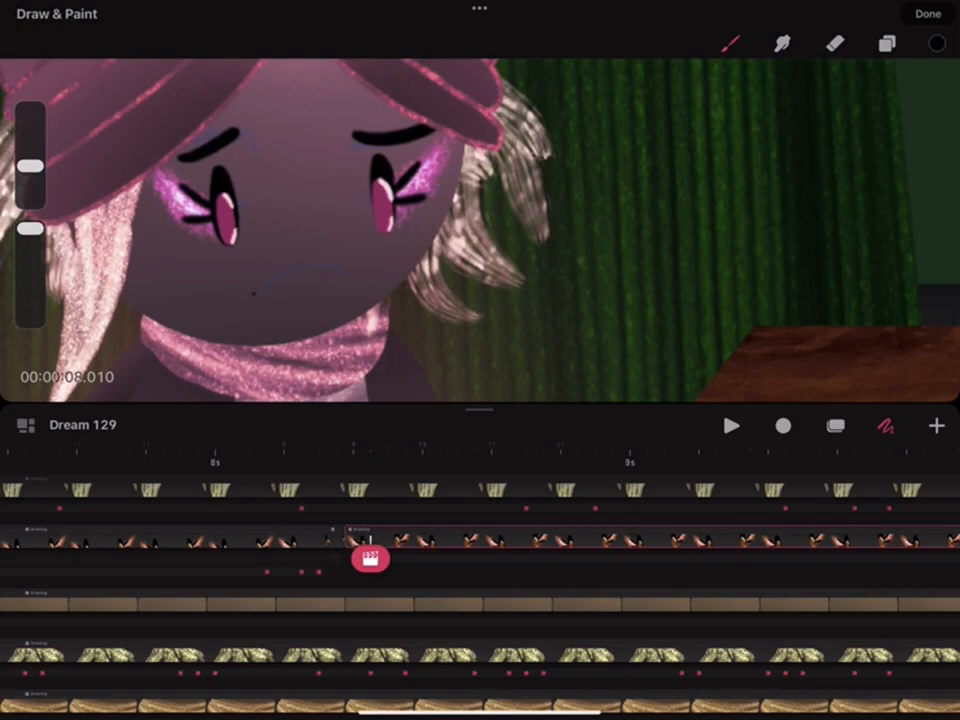
pyautogui.moveTo(370, 558); pyautogui.dragTo(280, 558)
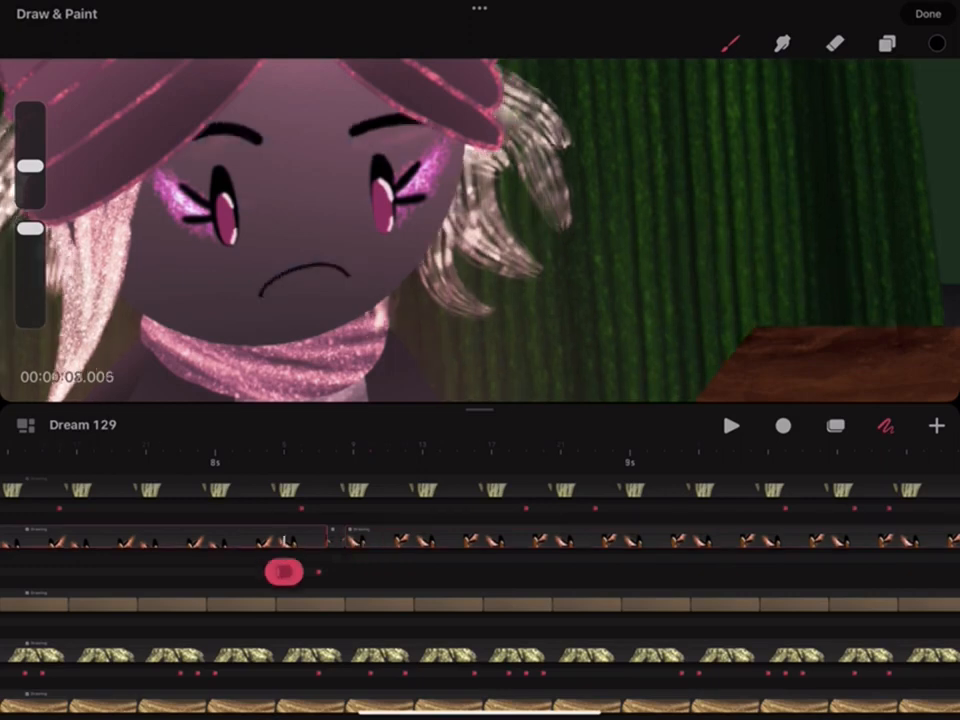
pyautogui.click(731, 425)
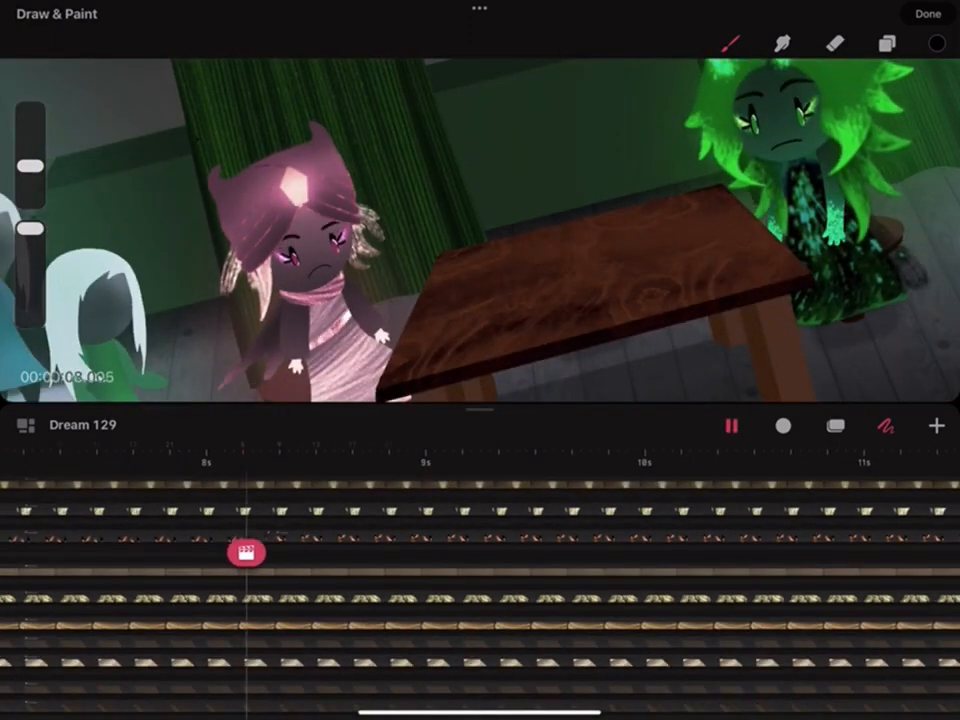
pyautogui.scroll(5, 480, 560)
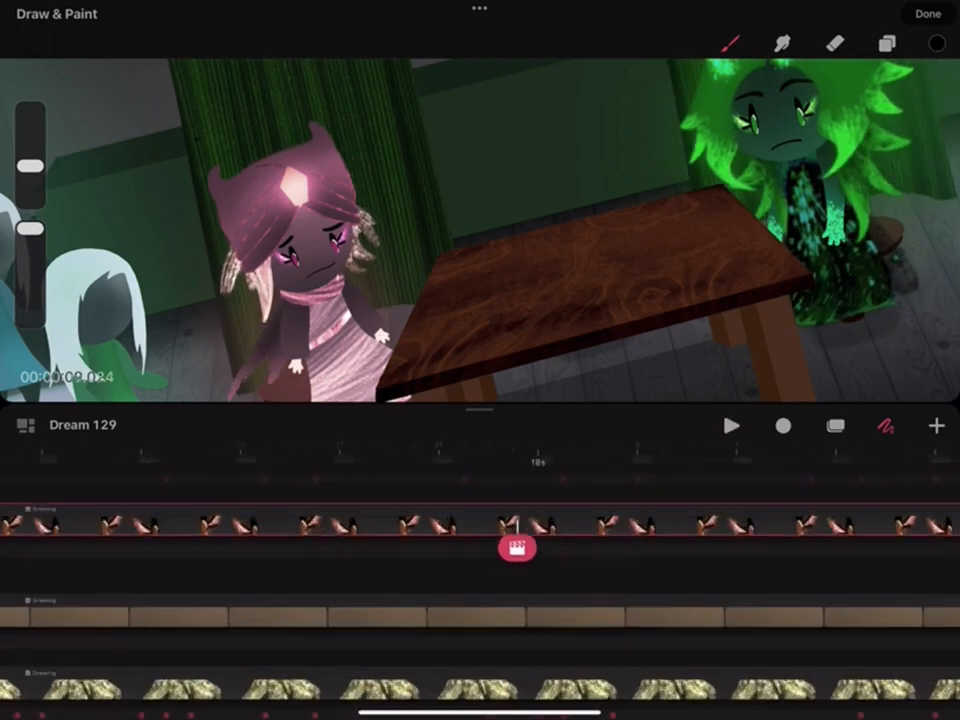
pyautogui.scroll(3, 480, 560)
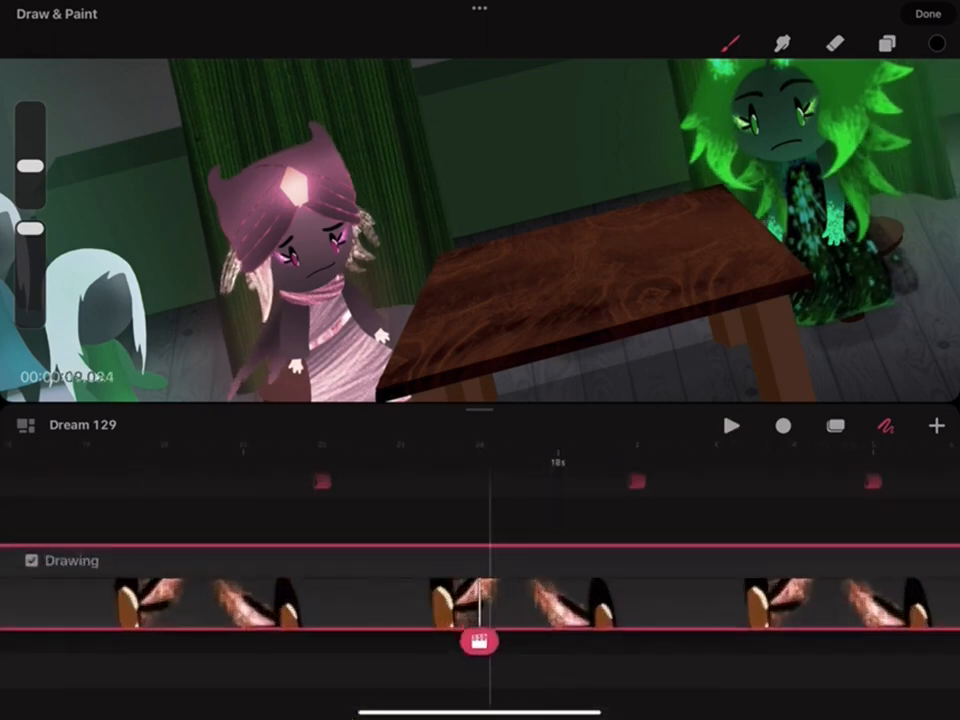
# Split the face Drawing clip twice near the 10-second mark
pyautogui.click(484, 520)
pyautogui.click(430, 560)
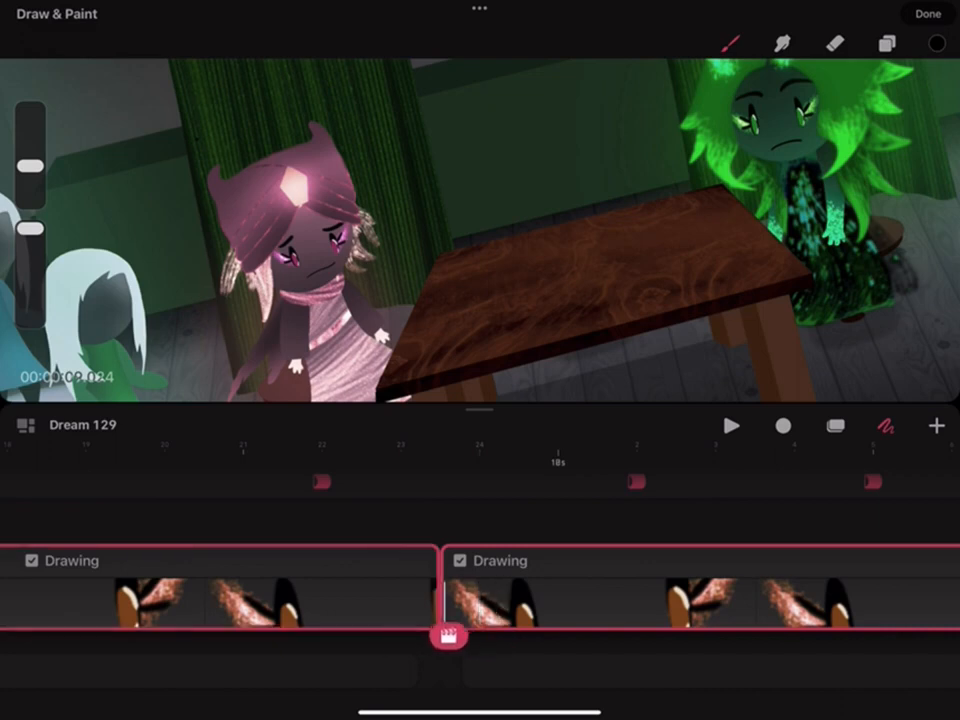
pyautogui.moveTo(478, 642); pyautogui.dragTo(558, 642)
pyautogui.click(558, 642)
pyautogui.click(625, 555)
pyautogui.click(508, 333)
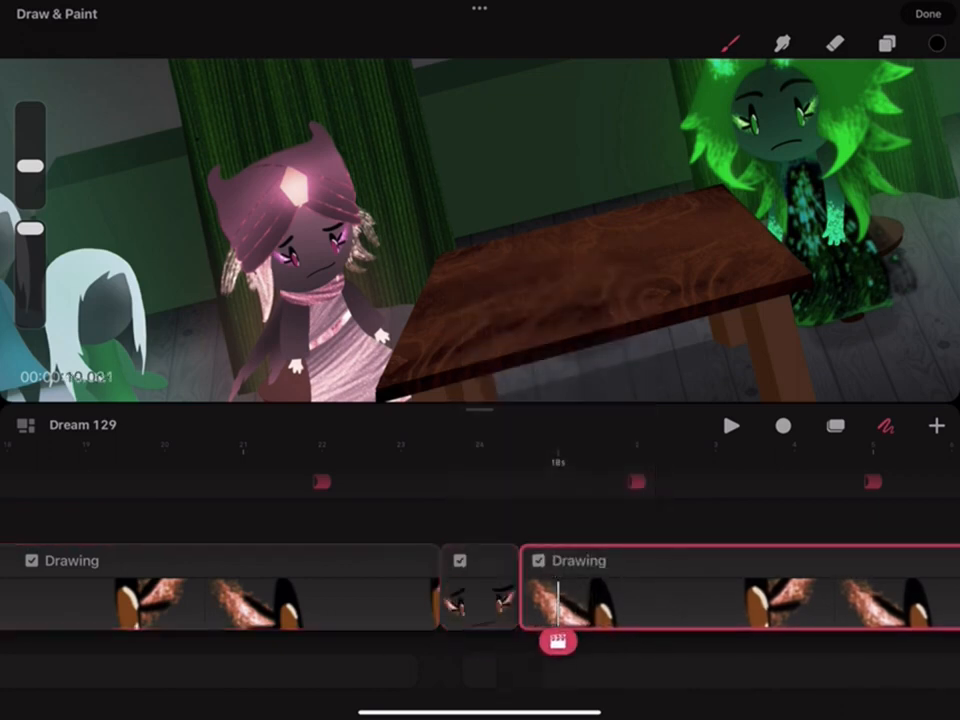
pyautogui.click(470, 600)
pyautogui.press('Escape')
pyautogui.scroll(-5, 480, 560)
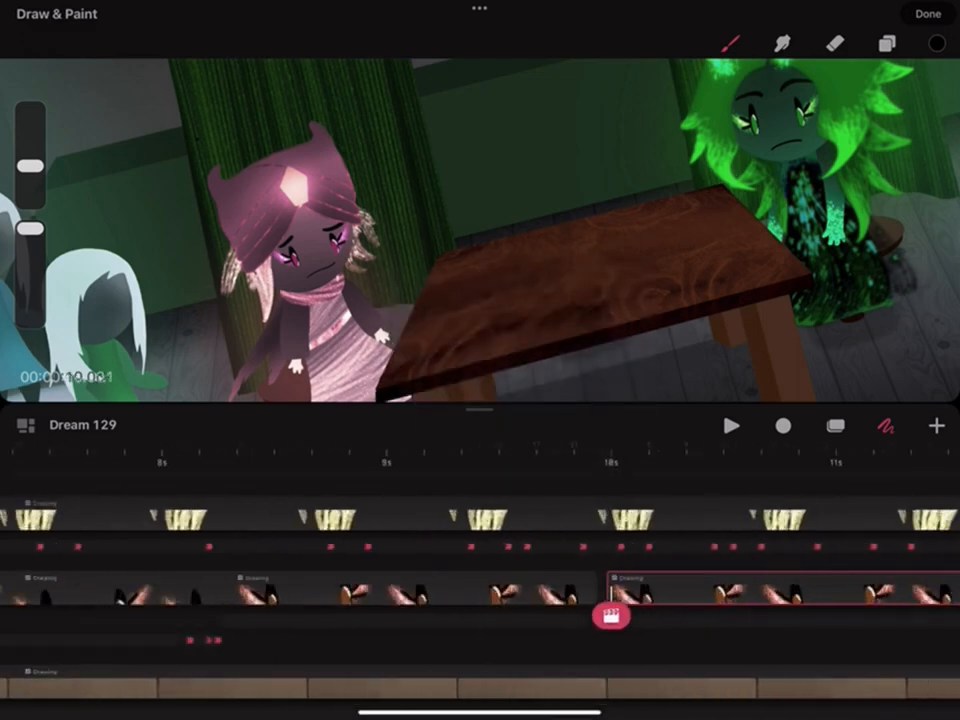
pyautogui.scroll(5, 480, 560)
# Delete the unwanted keyframe-marker drawing track and reselect the earlier face clip
pyautogui.click(322, 575)
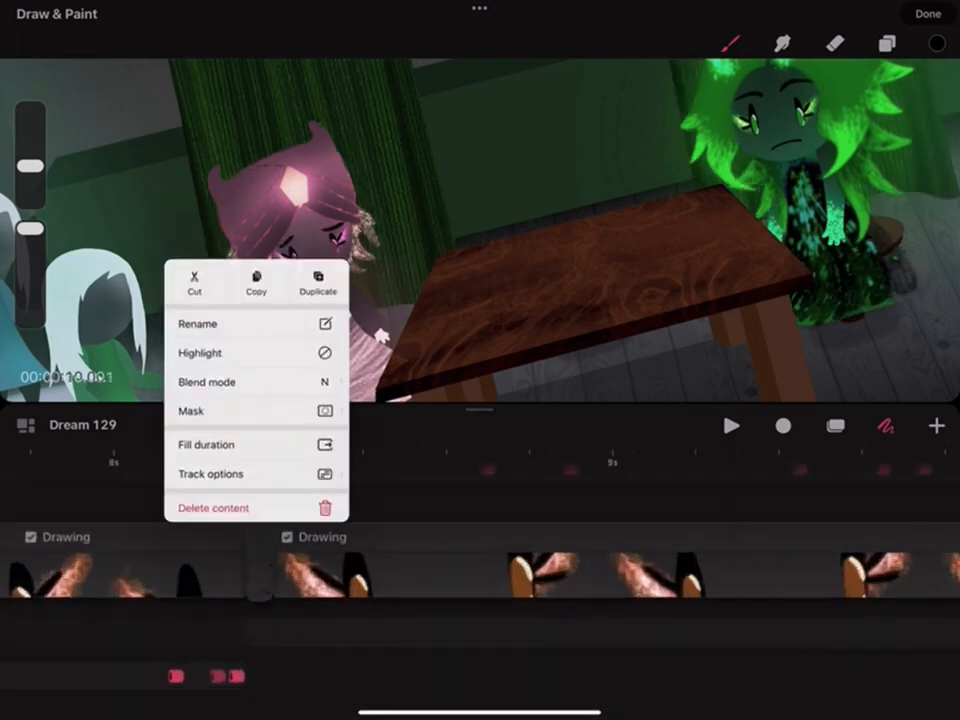
pyautogui.press('Escape')
pyautogui.click(750, 580)
pyautogui.click(553, 628)
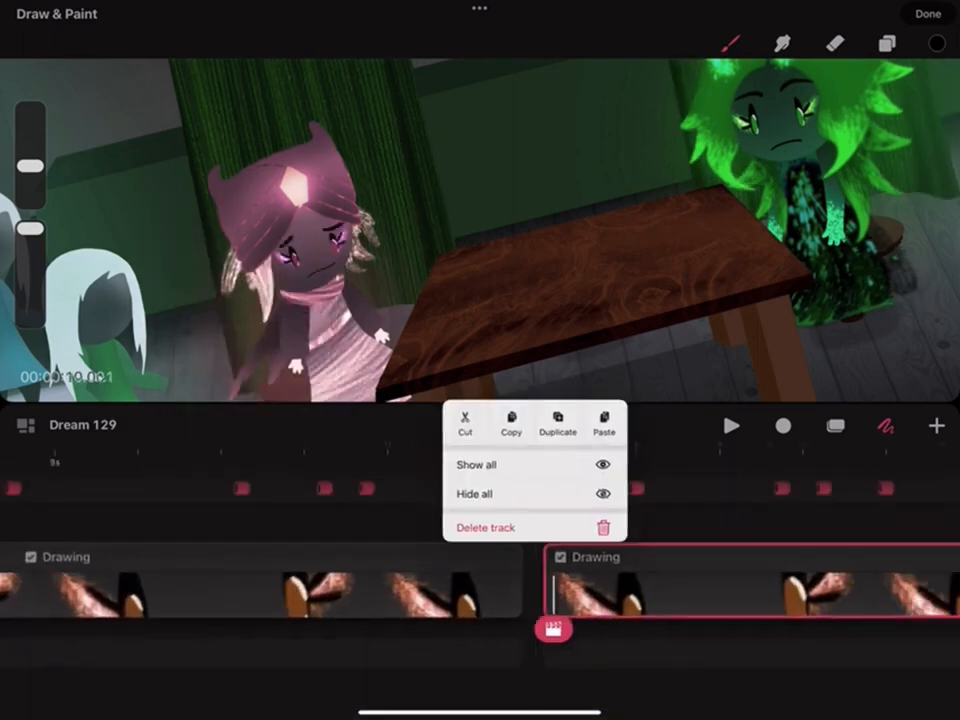
pyautogui.press('Escape')
pyautogui.click(260, 590)
pyautogui.click(750, 590)
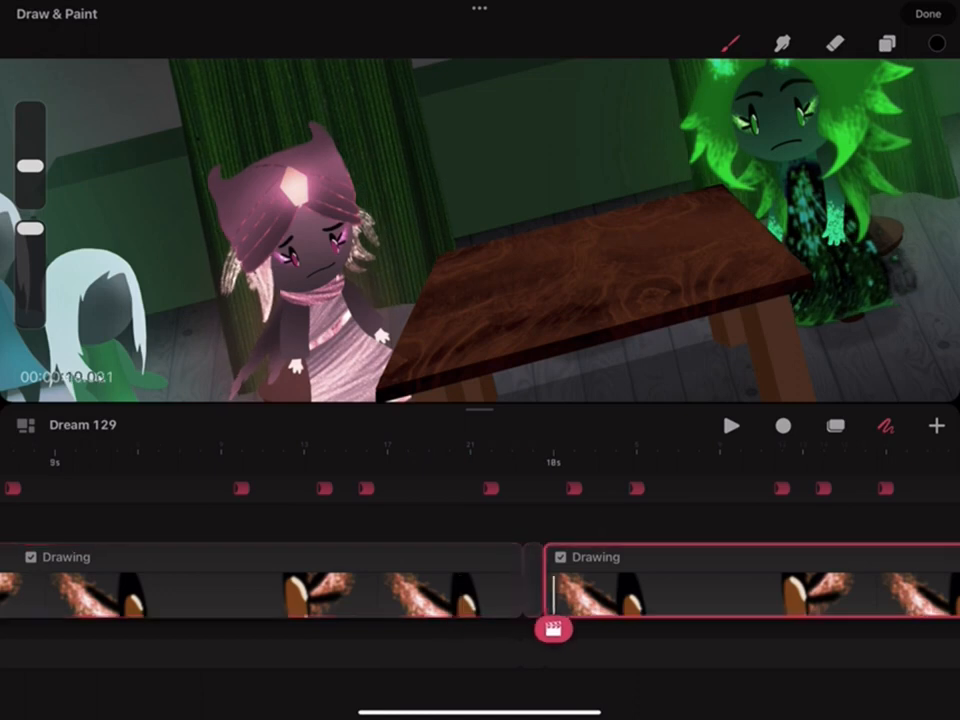
pyautogui.rightClick(600, 590)
pyautogui.click(600, 622)
pyautogui.press('Delete')
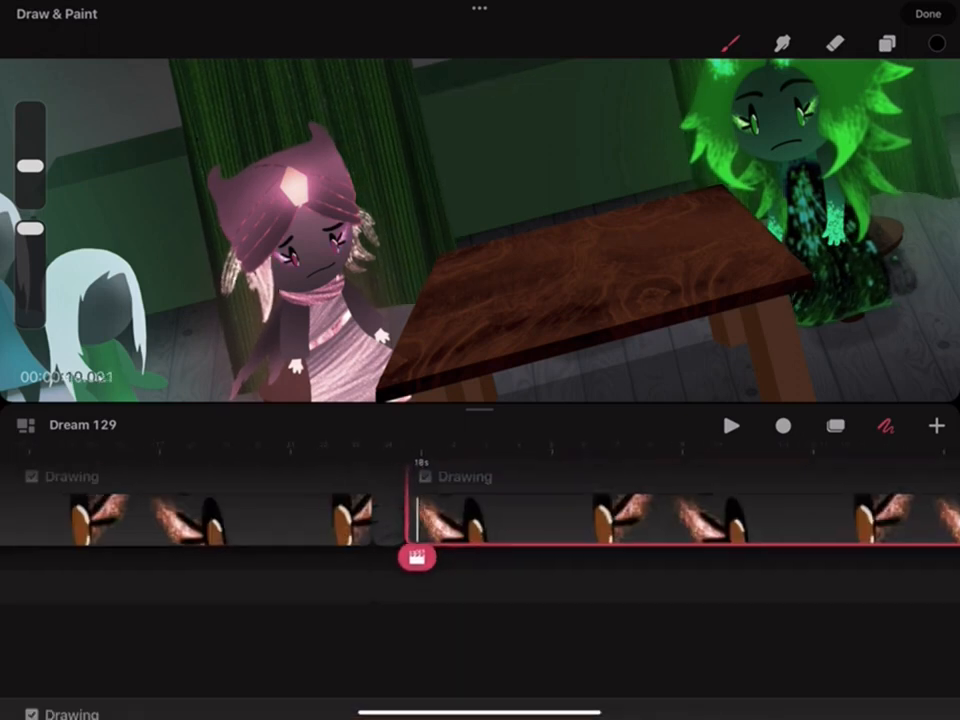
pyautogui.click(200, 500)
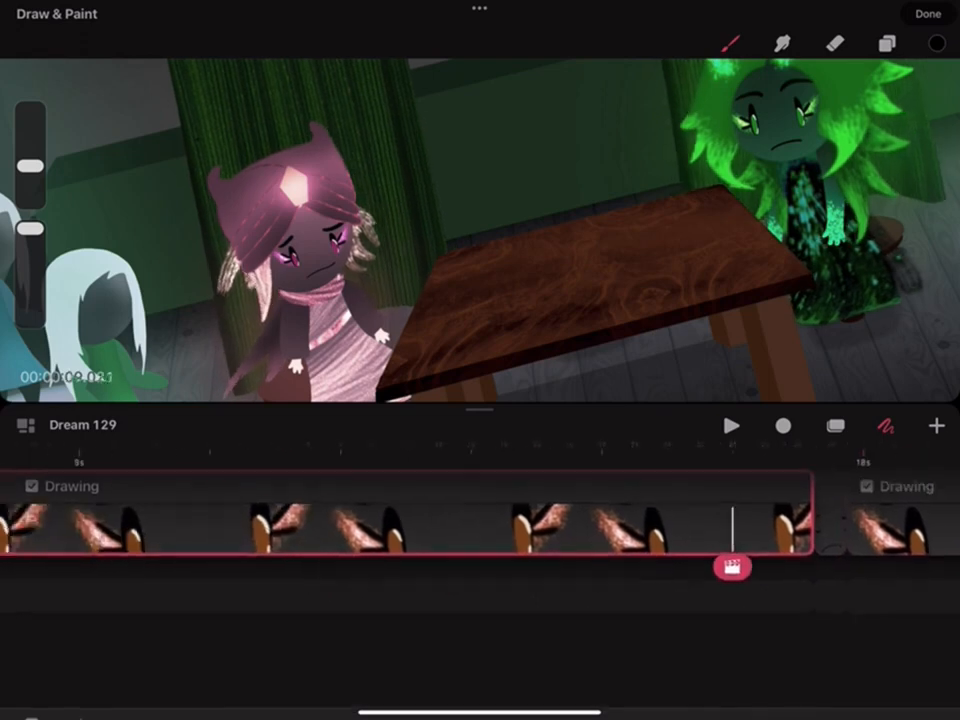
pyautogui.hscroll(-3, 400, 530)
pyautogui.click(452, 597)
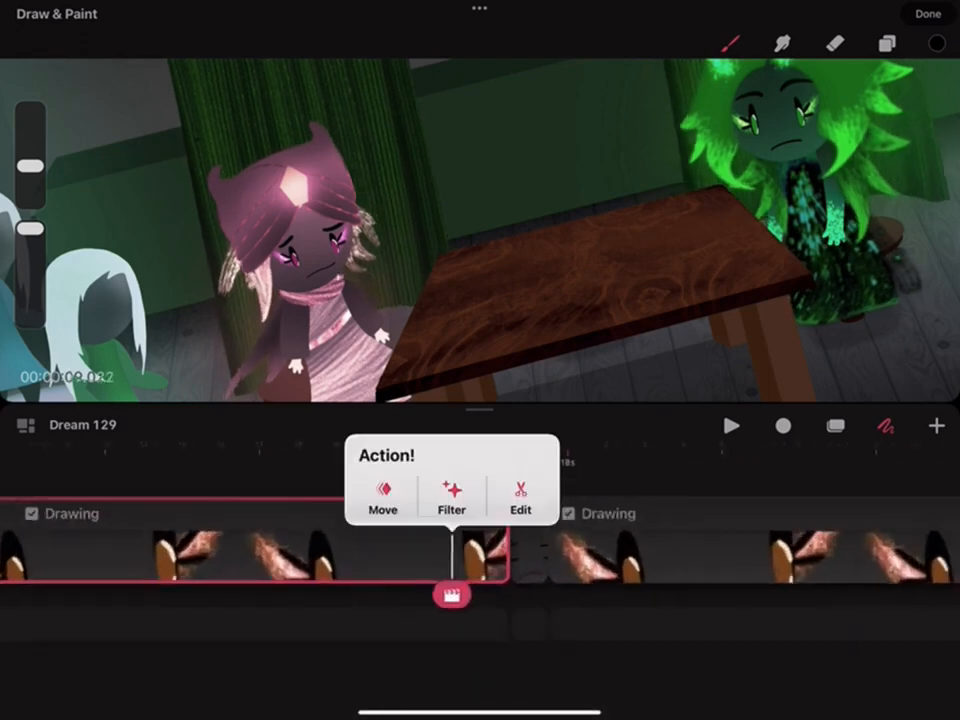
# Add a warp grid with an earlier keyframe on the earlier clip, play it, and undo the last warp tweak
pyautogui.click(452, 510)
pyautogui.click(452, 330)
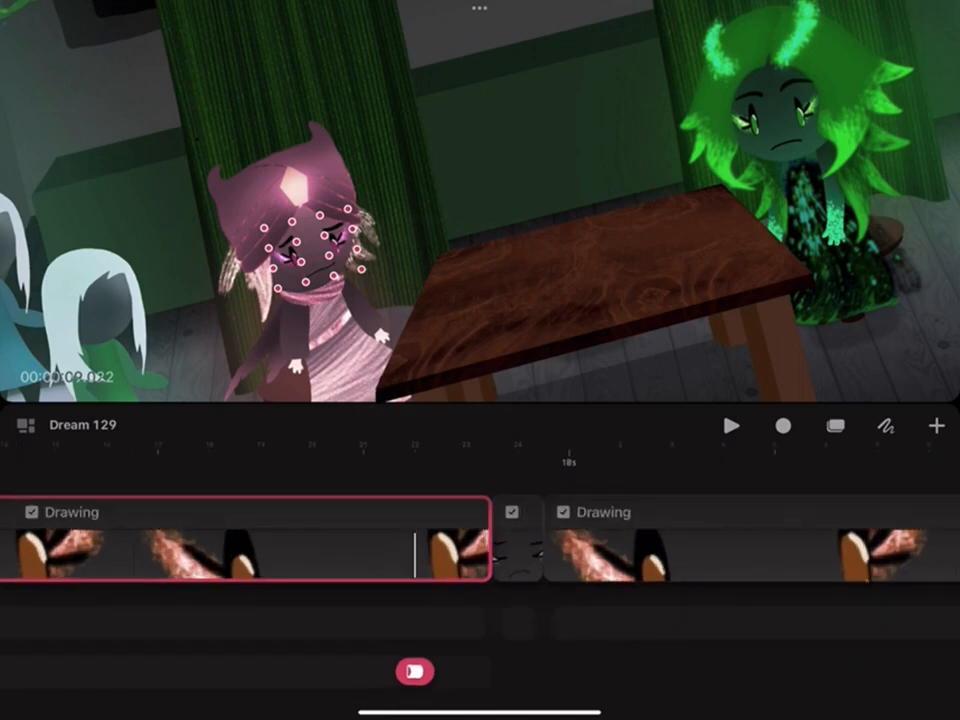
pyautogui.moveTo(414, 671); pyautogui.dragTo(364, 671)
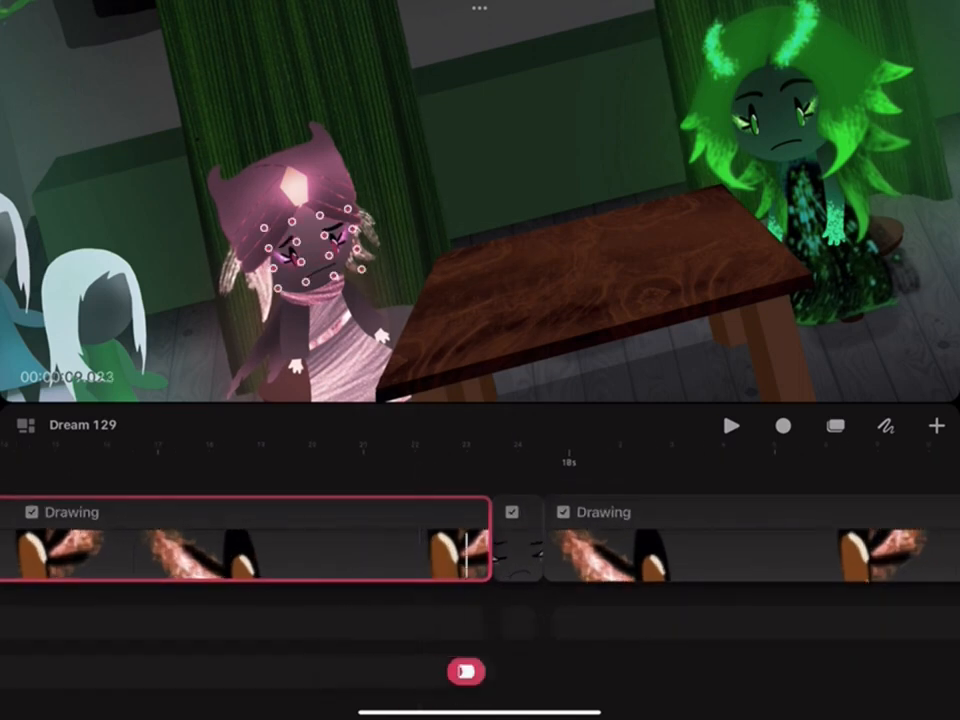
pyautogui.scroll(5, 300, 240)
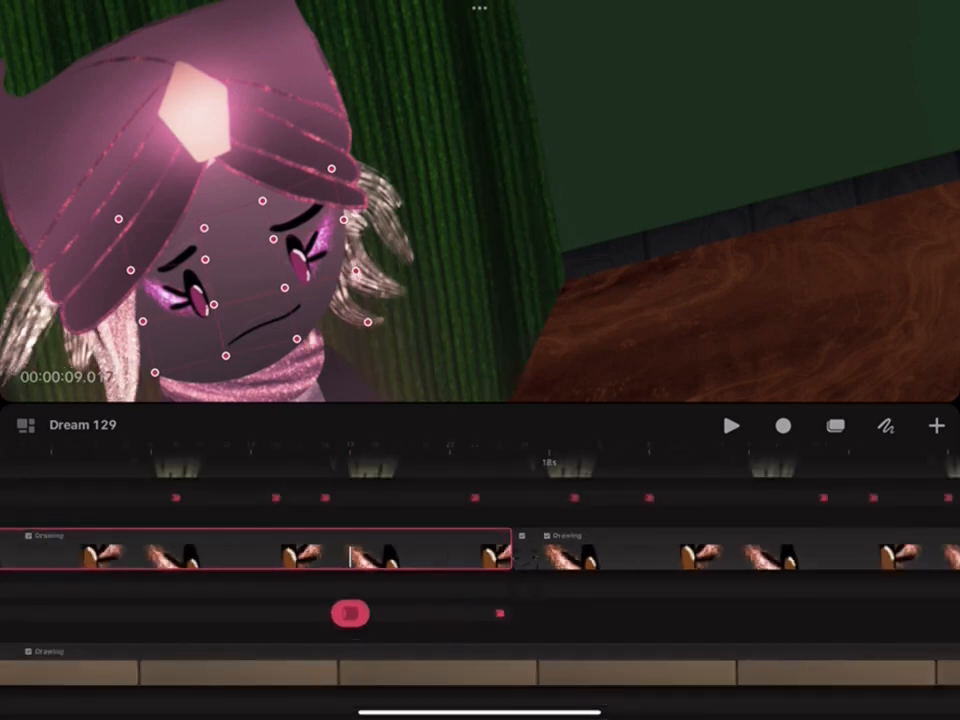
pyautogui.click(731, 426)
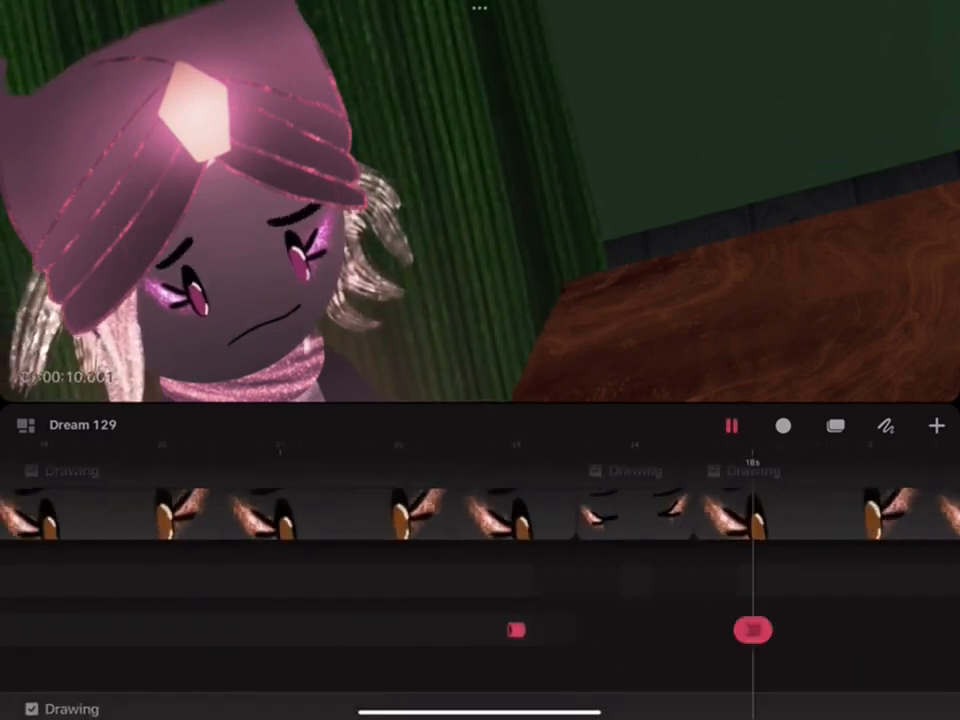
pyautogui.click(731, 426)
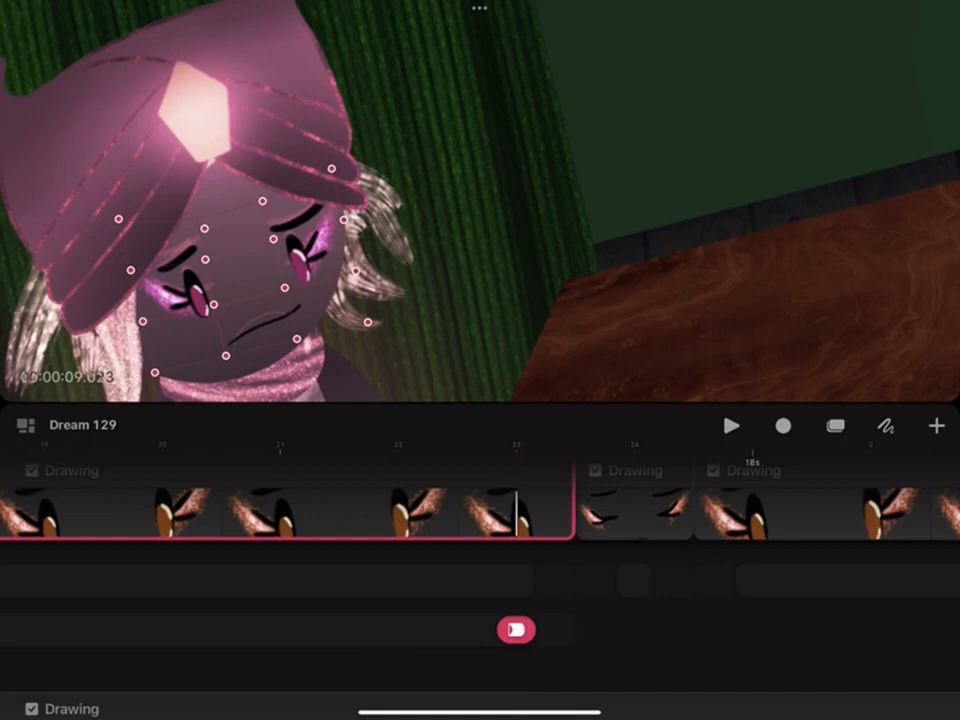
pyautogui.hotkey('ctrl', 'z')
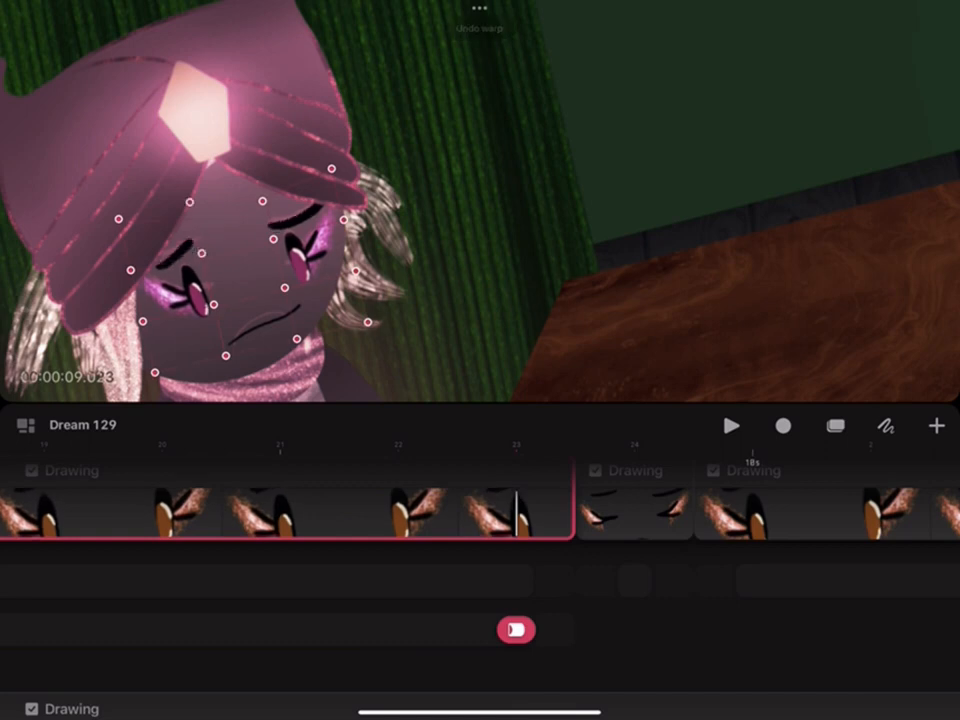
pyautogui.click(515, 629)
# Reopen Warp on the face clip, dismiss its settings, and play back the warped face
pyautogui.click(515, 550)
pyautogui.click(447, 450)
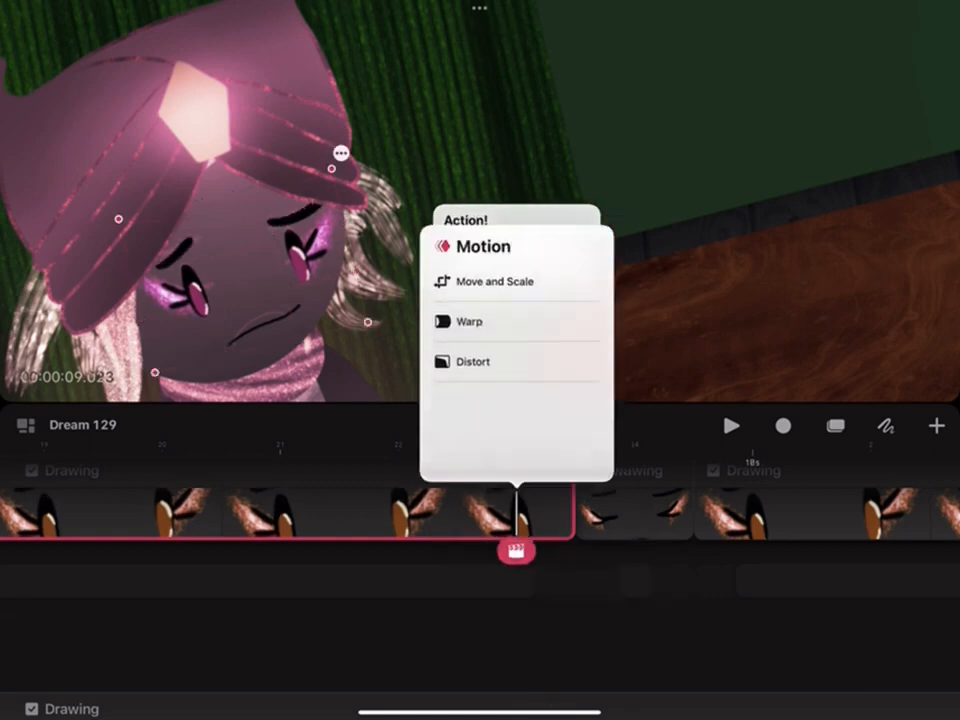
pyautogui.click(469, 321)
pyautogui.click(700, 300)
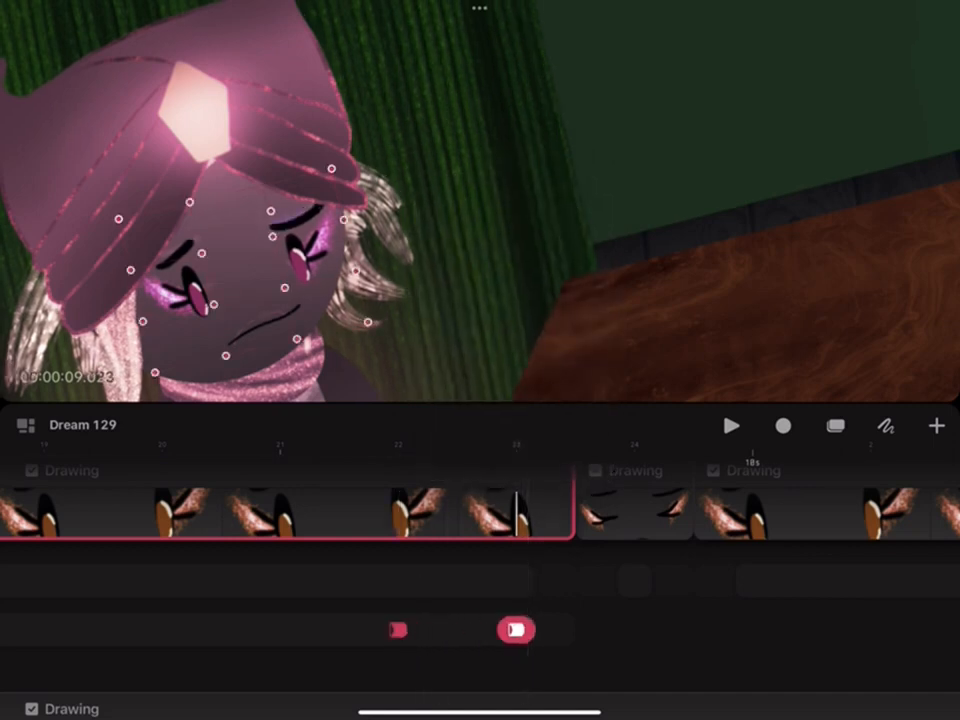
pyautogui.click(278, 515)
pyautogui.click(731, 425)
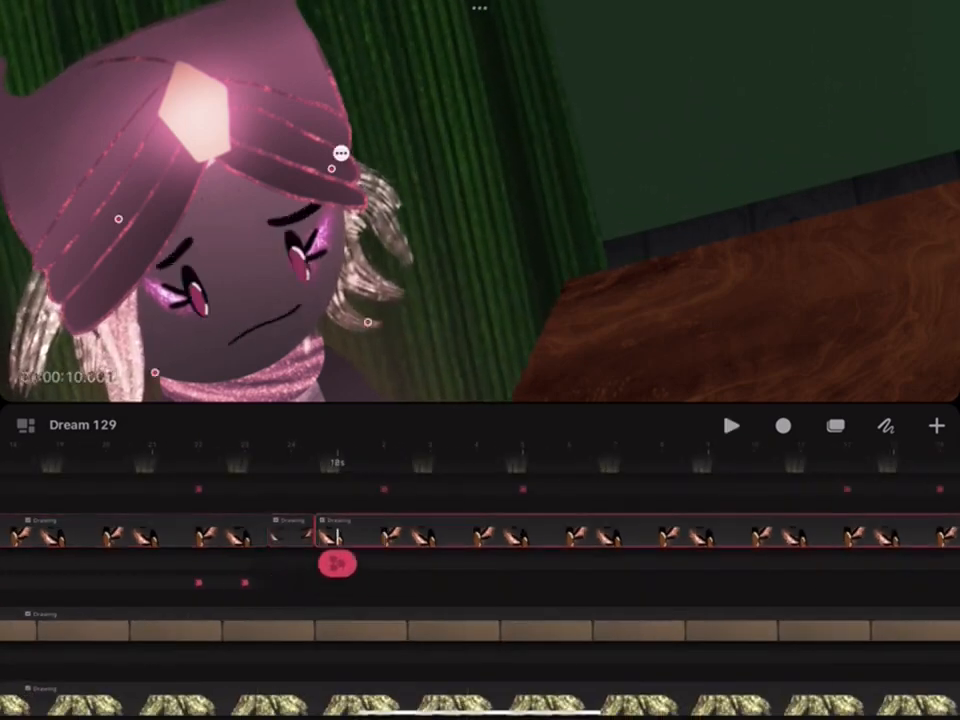
# Dismiss the Hue Saturation Brightness menu and start drawing on the 10-second face clip
pyautogui.click(337, 565)
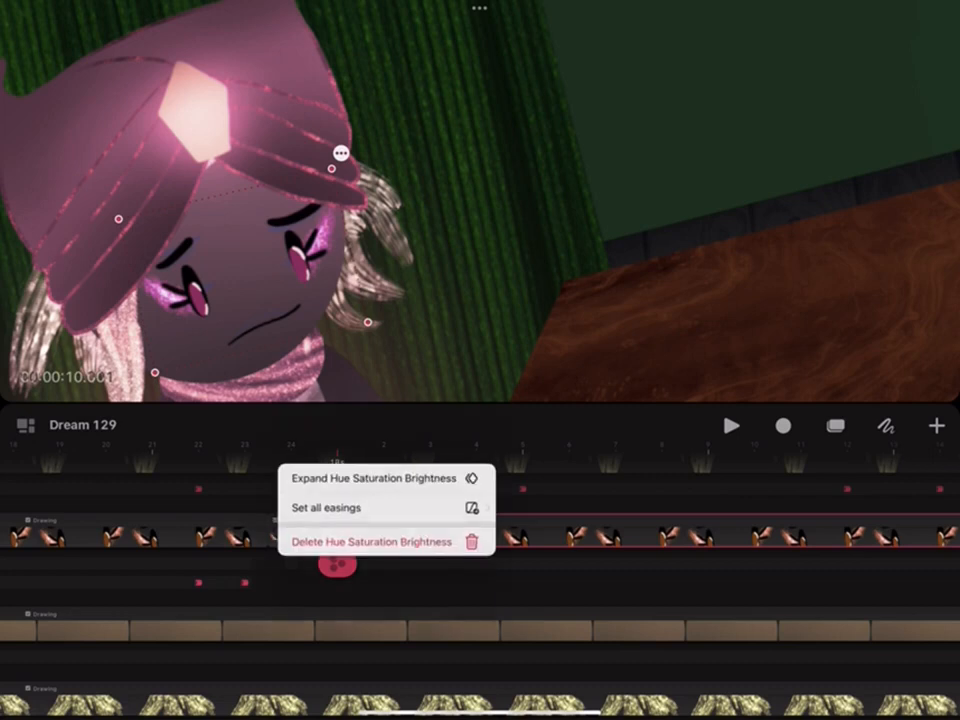
pyautogui.click(600, 300)
pyautogui.click(886, 426)
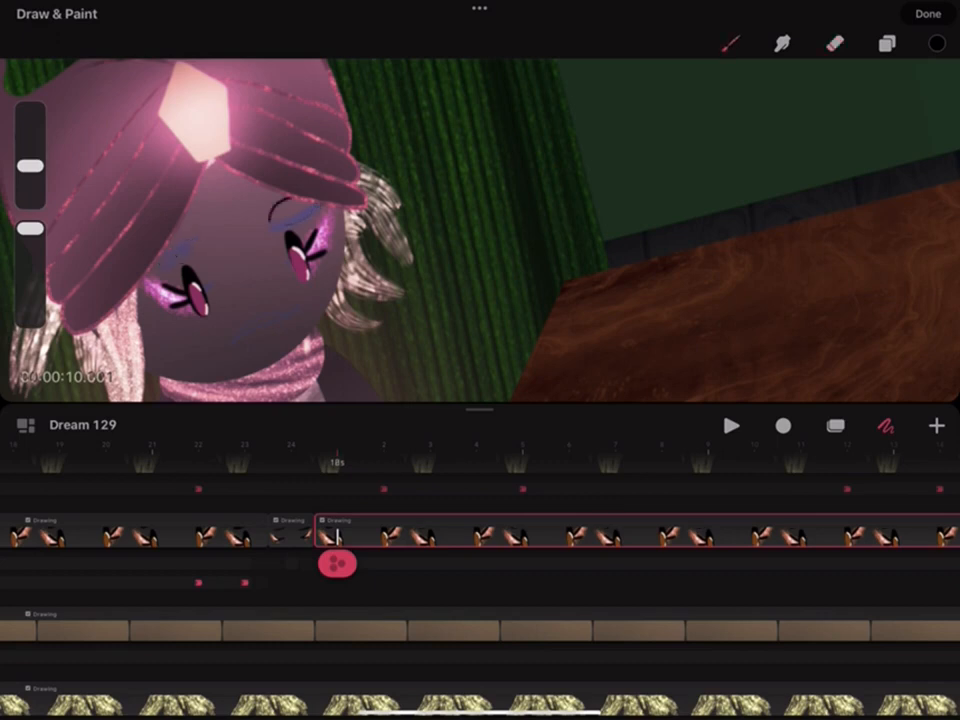
# Enlarge the brush, compare frames, and pick the Studio Pen for redrawing the brows and mouth
pyautogui.moveTo(30, 167); pyautogui.dragTo(30, 157)
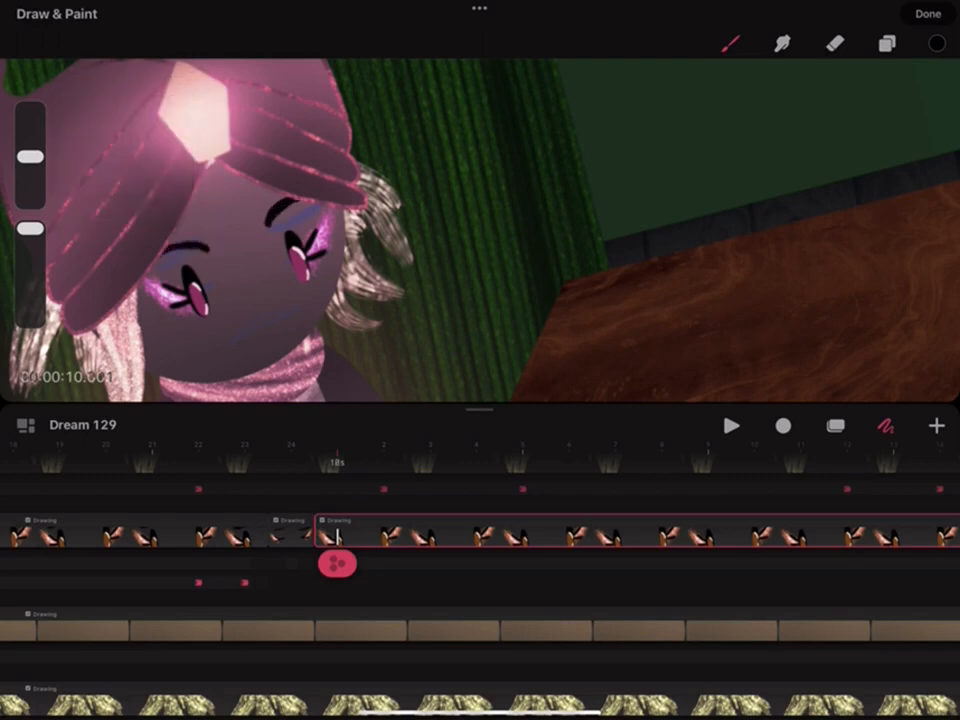
pyautogui.moveTo(337, 565)
pyautogui.mouseDown()
pyautogui.moveTo(522, 565)
pyautogui.moveTo(337, 558)
pyautogui.mouseUp()
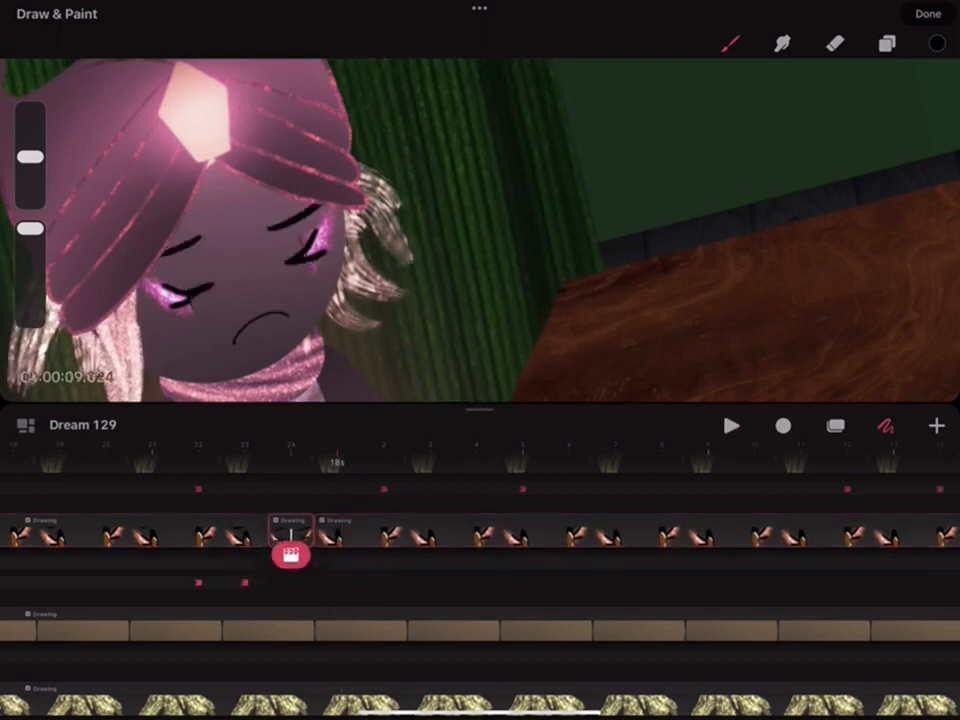
pyautogui.click(730, 43)
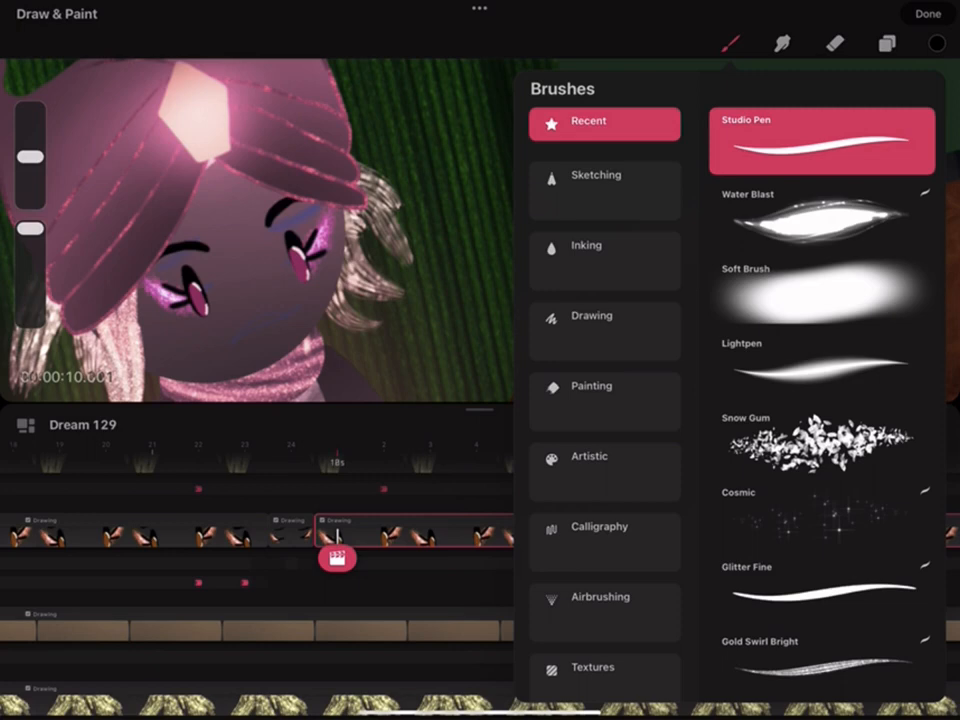
pyautogui.click(250, 230)
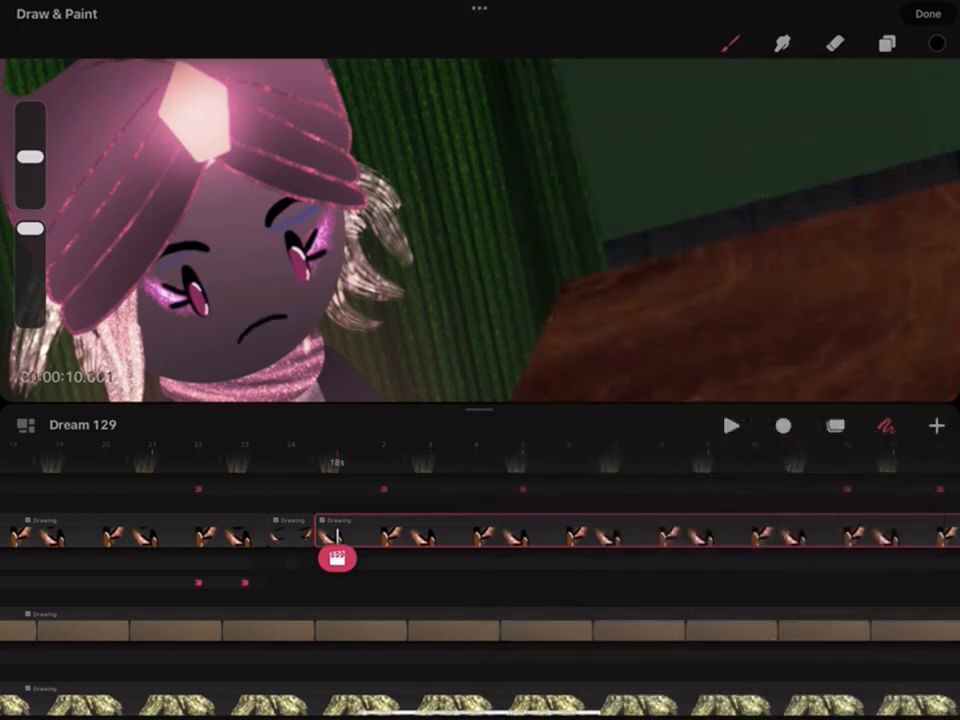
# Add a Warp motion grid to the redrawn face clip via Action > Motion
pyautogui.click(337, 537)
pyautogui.click(272, 446)
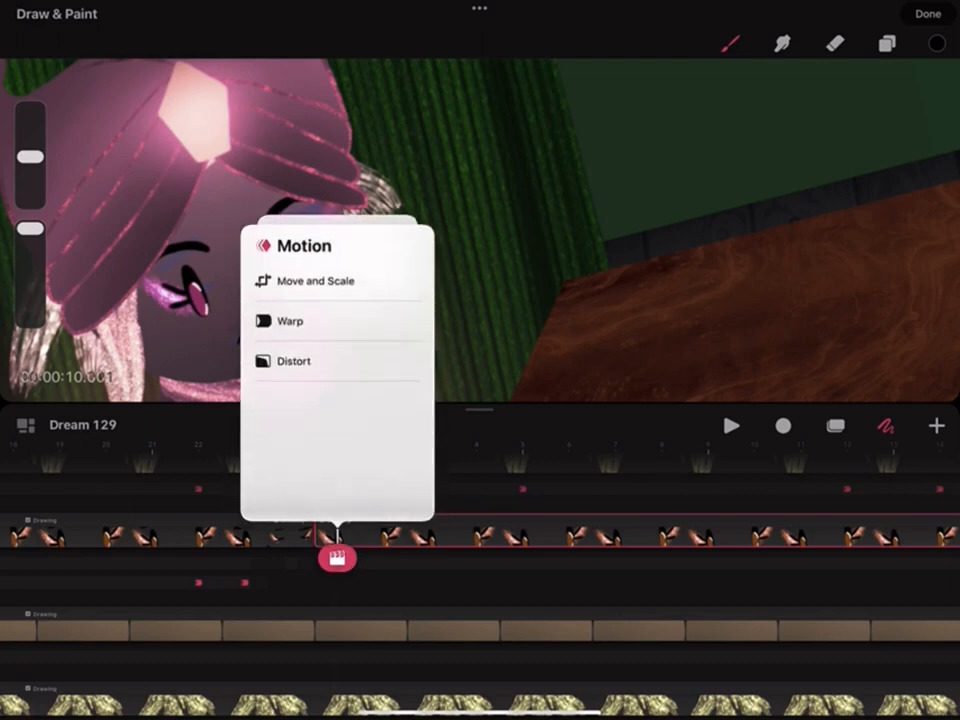
pyautogui.click(290, 321)
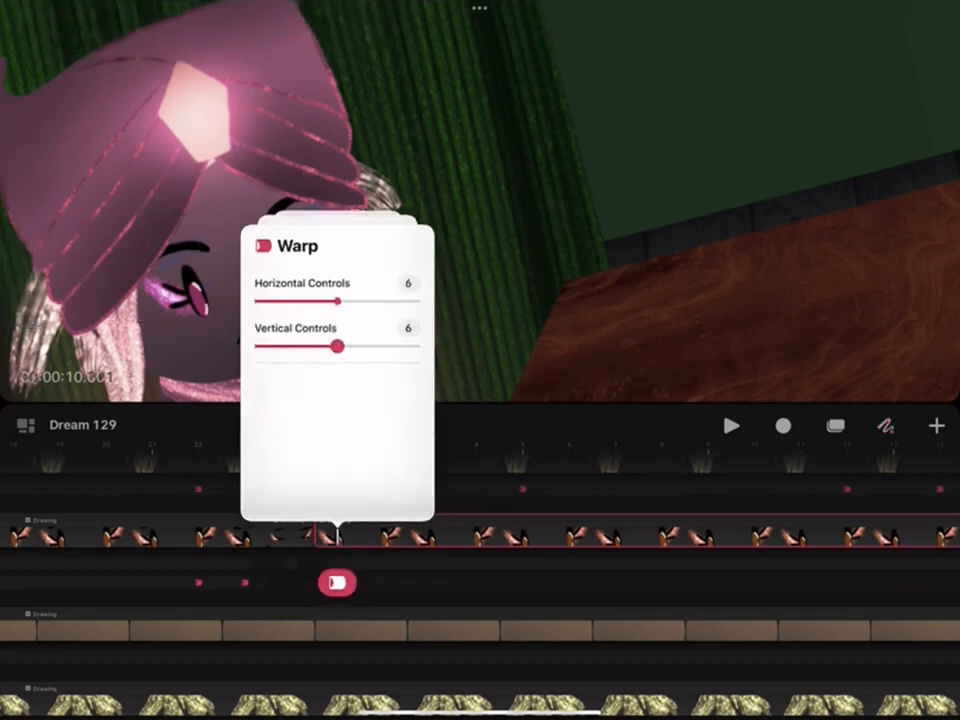
pyautogui.click(600, 200)
# Set a warp keyframe at a later frame and play the scene past 11 seconds
pyautogui.moveTo(337, 582); pyautogui.dragTo(383, 582)
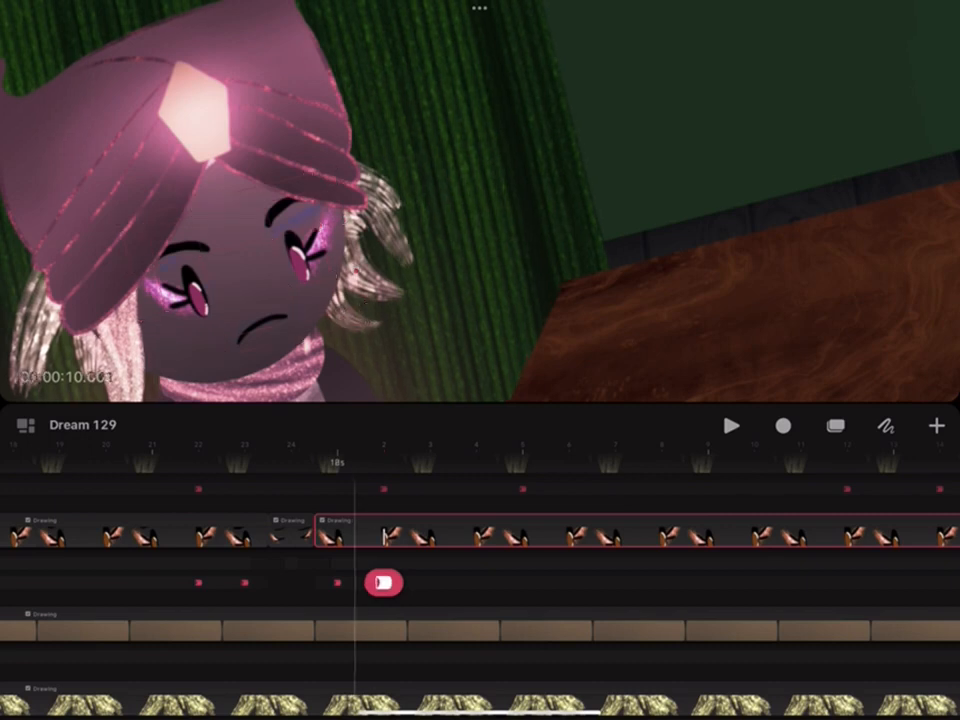
pyautogui.click(250, 250)
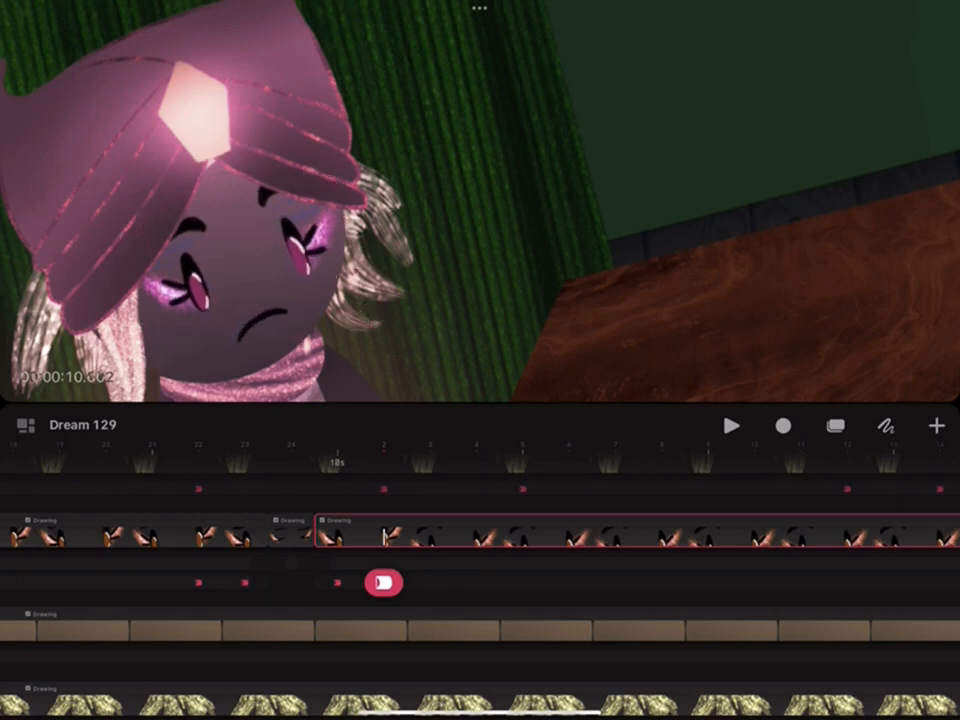
pyautogui.click(731, 425)
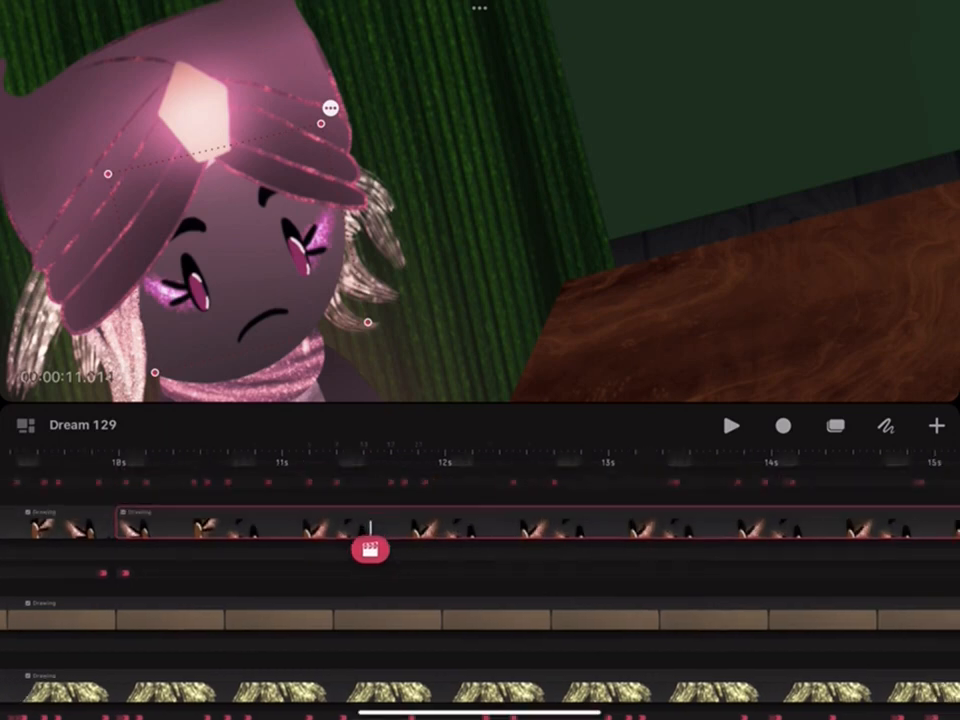
# Add a Warp move keyframe on the face around 11 seconds
pyautogui.moveTo(218, 561); pyautogui.dragTo(418, 552)
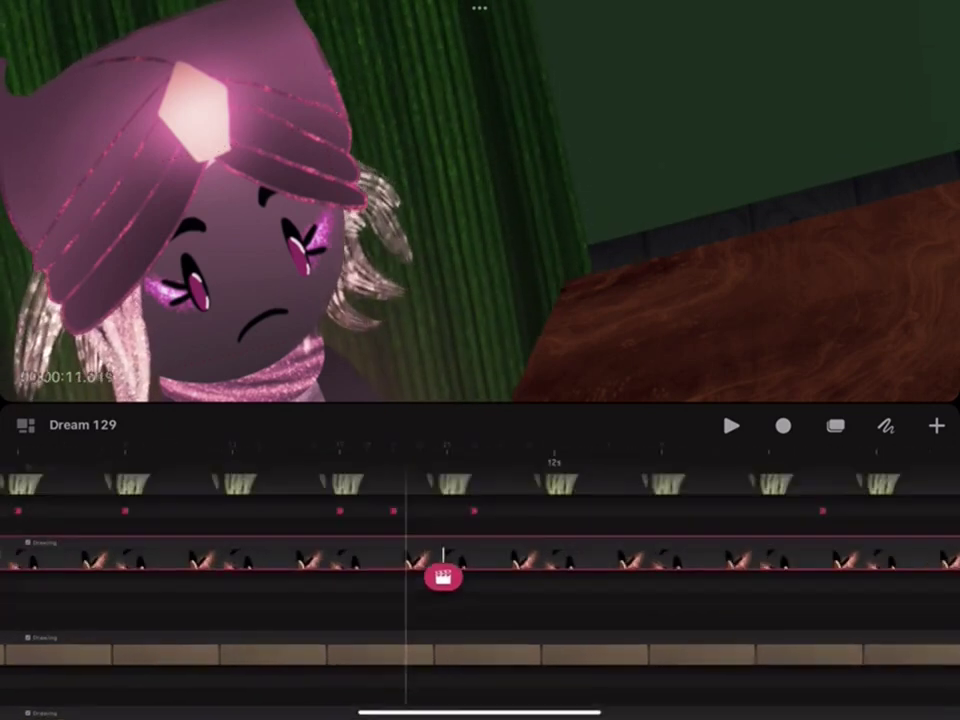
pyautogui.click(418, 556)
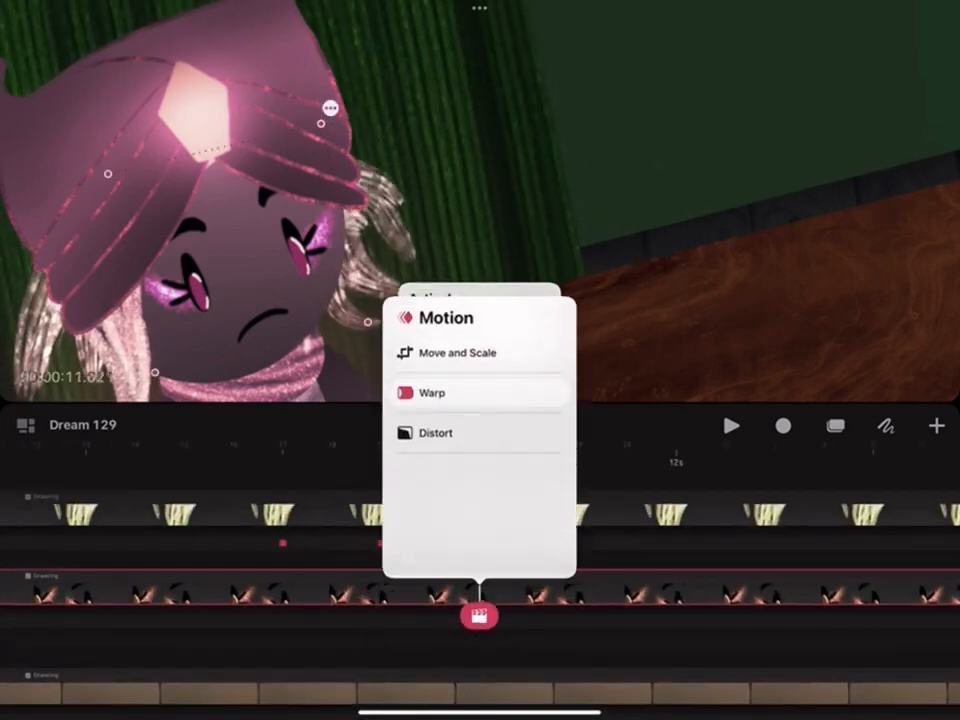
pyautogui.click(435, 392)
pyautogui.moveTo(478, 642); pyautogui.dragTo(528, 642)
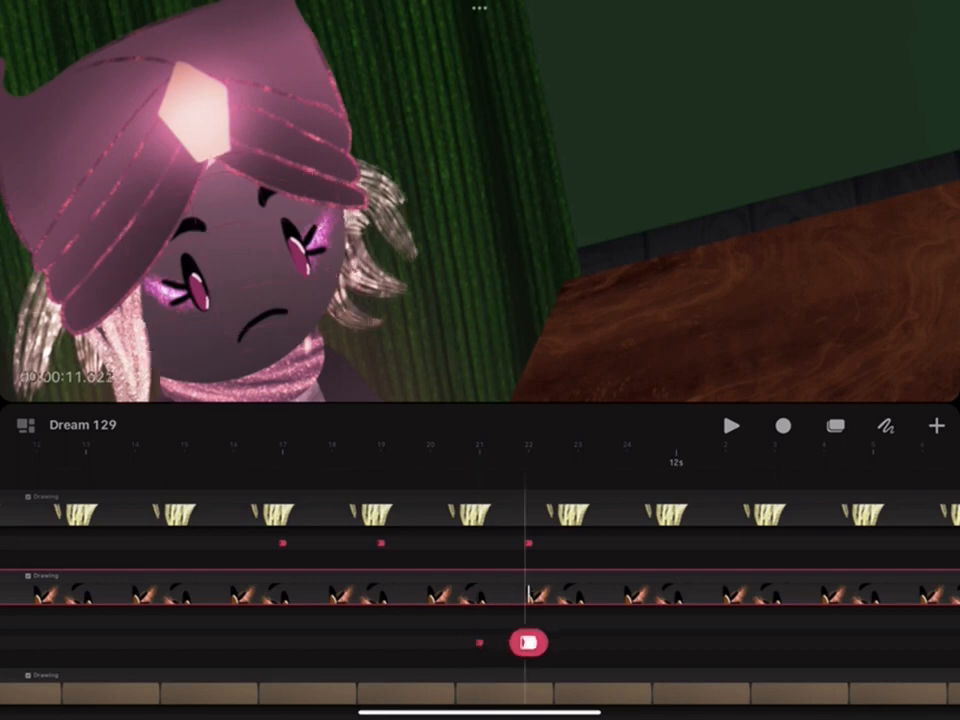
# Drag warp points on the forehead to reshape the eyebrows at that keyframe
pyautogui.click(263, 194)
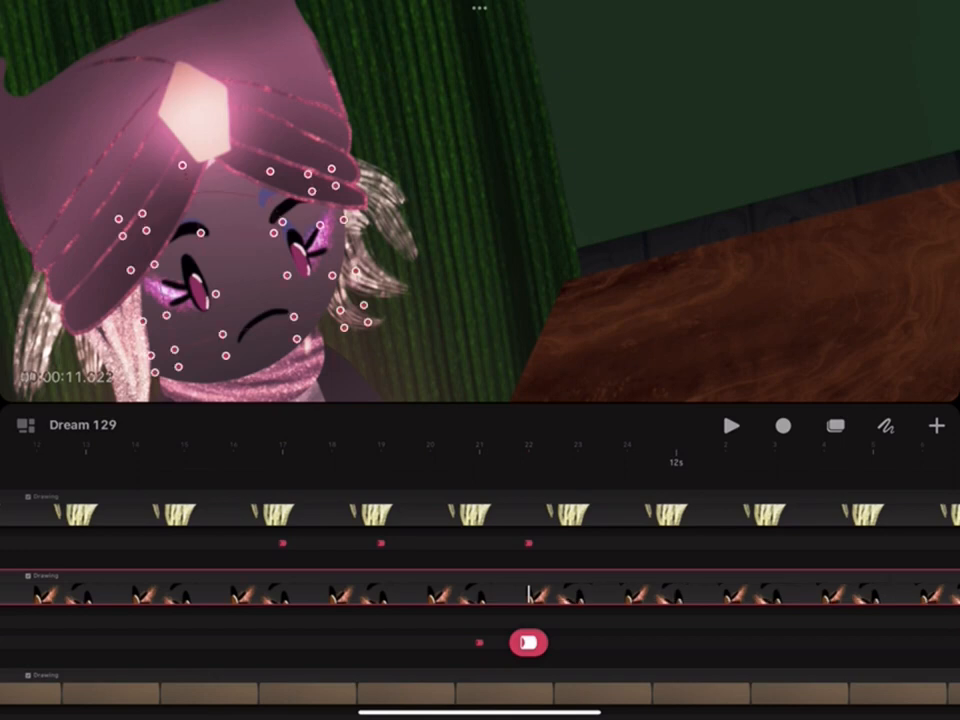
pyautogui.click(312, 191)
pyautogui.click(277, 180)
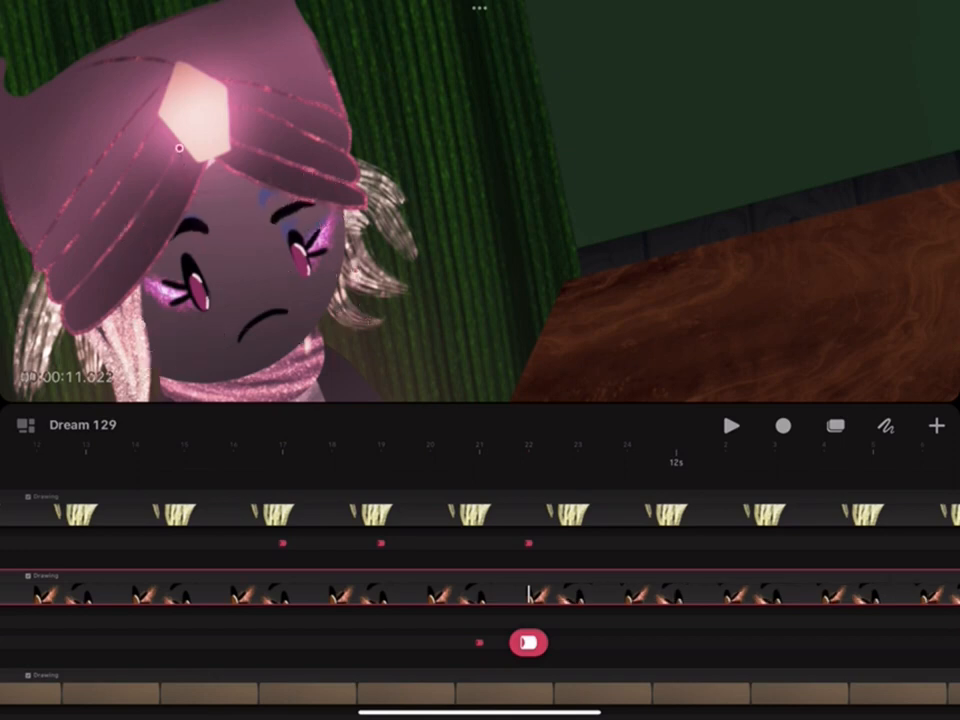
pyautogui.click(333, 595)
# Play back the eyebrow warp to check the shifting expression
pyautogui.click(731, 425)
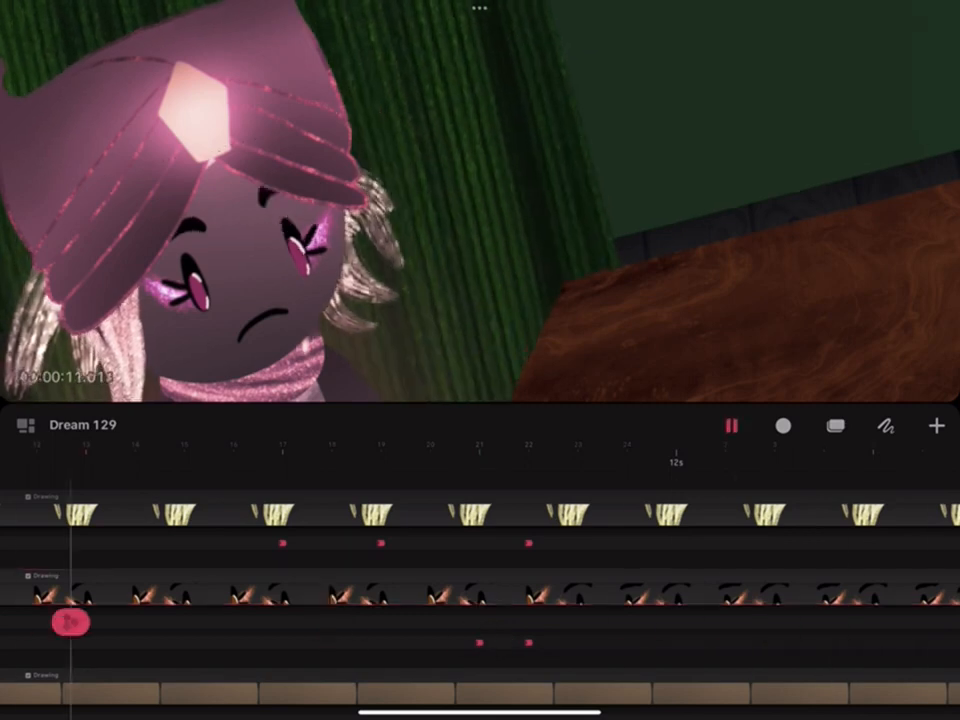
pyautogui.click(731, 425)
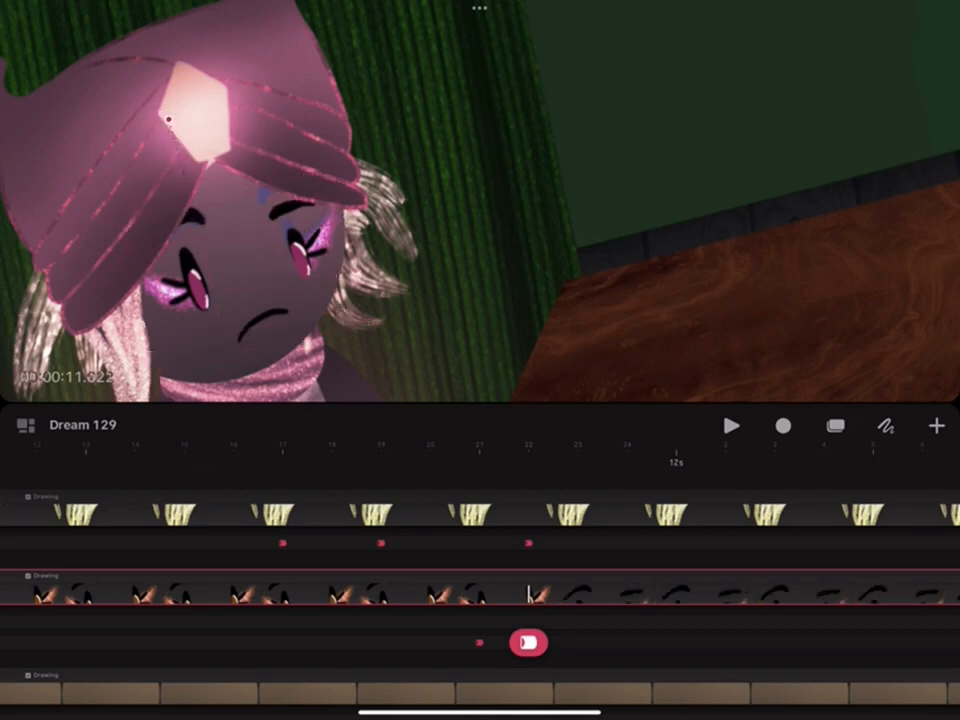
pyautogui.click(731, 425)
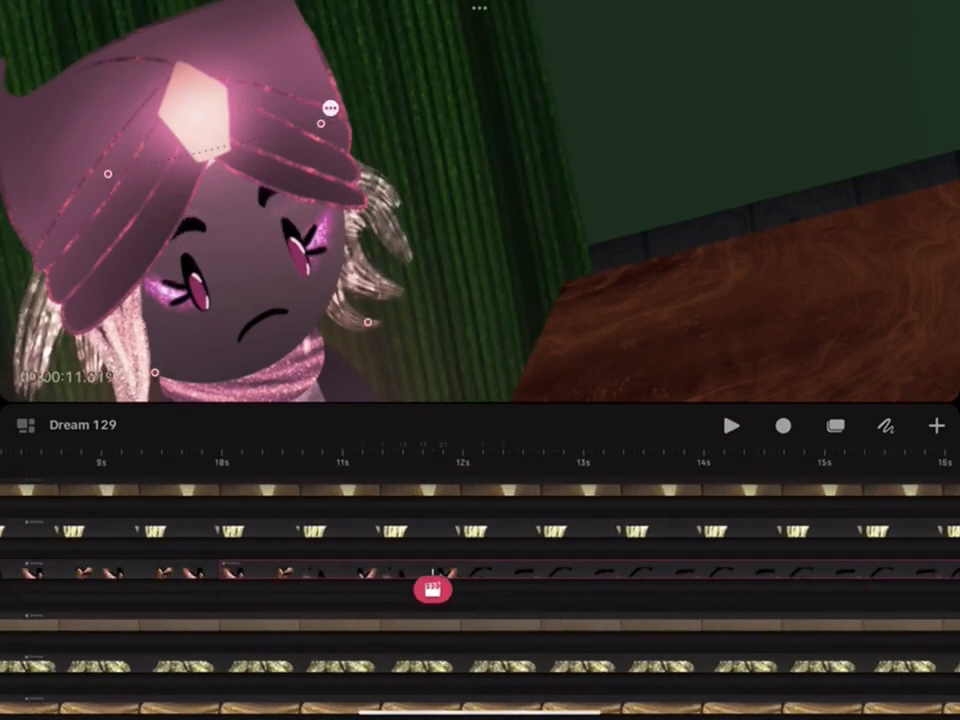
# Add a second warp keyframe at 13 seconds and preview the 11–13 s eyebrow motion
pyautogui.click(731, 425)
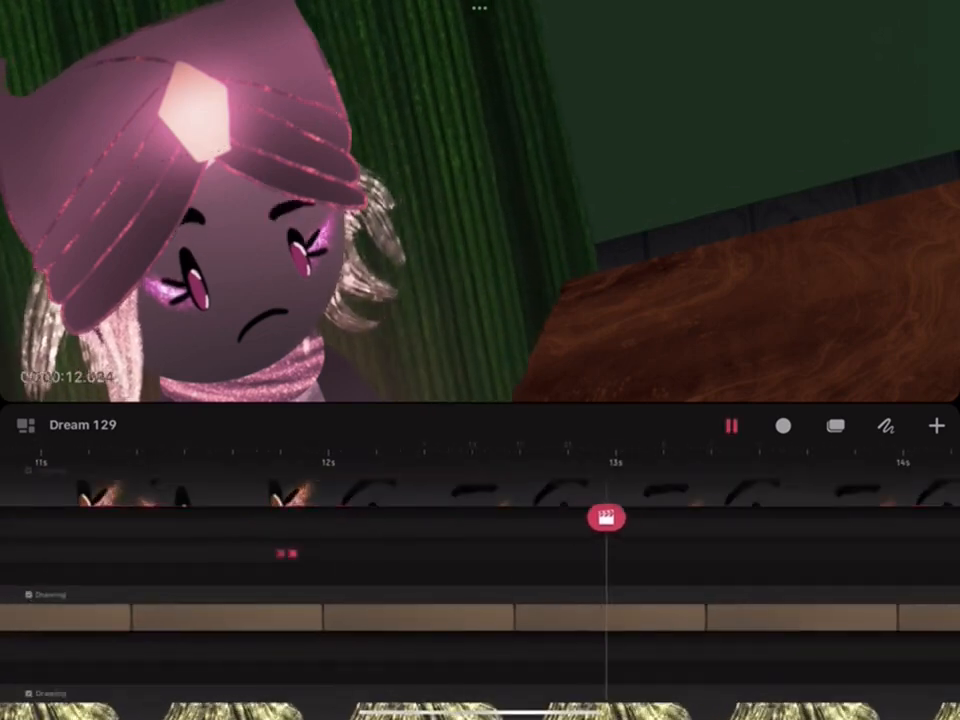
pyautogui.click(614, 516)
pyautogui.click(547, 445)
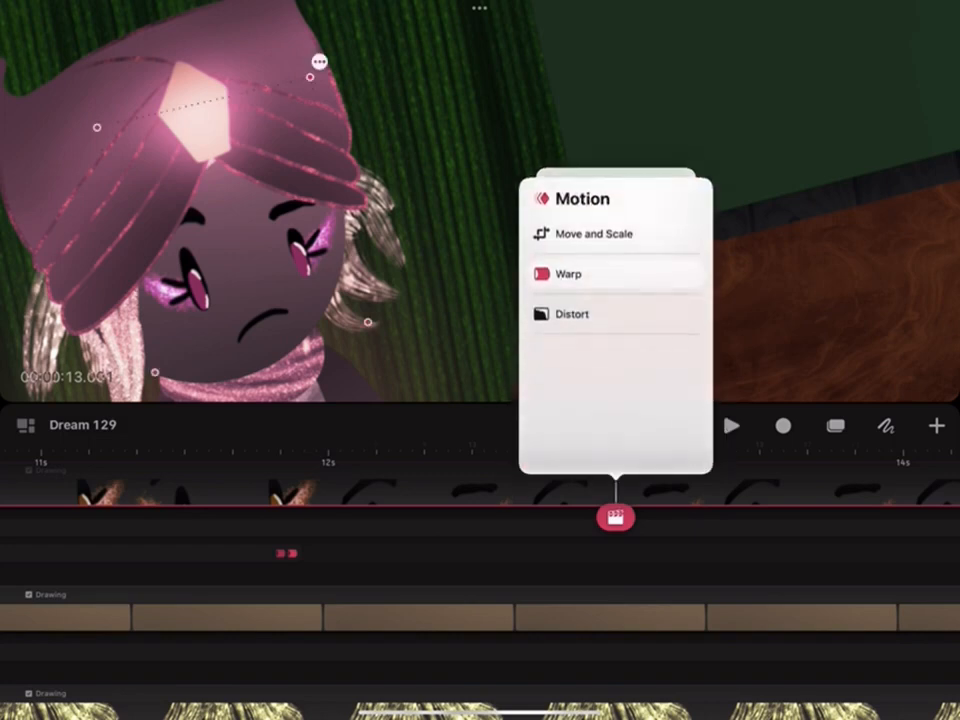
pyautogui.click(568, 273)
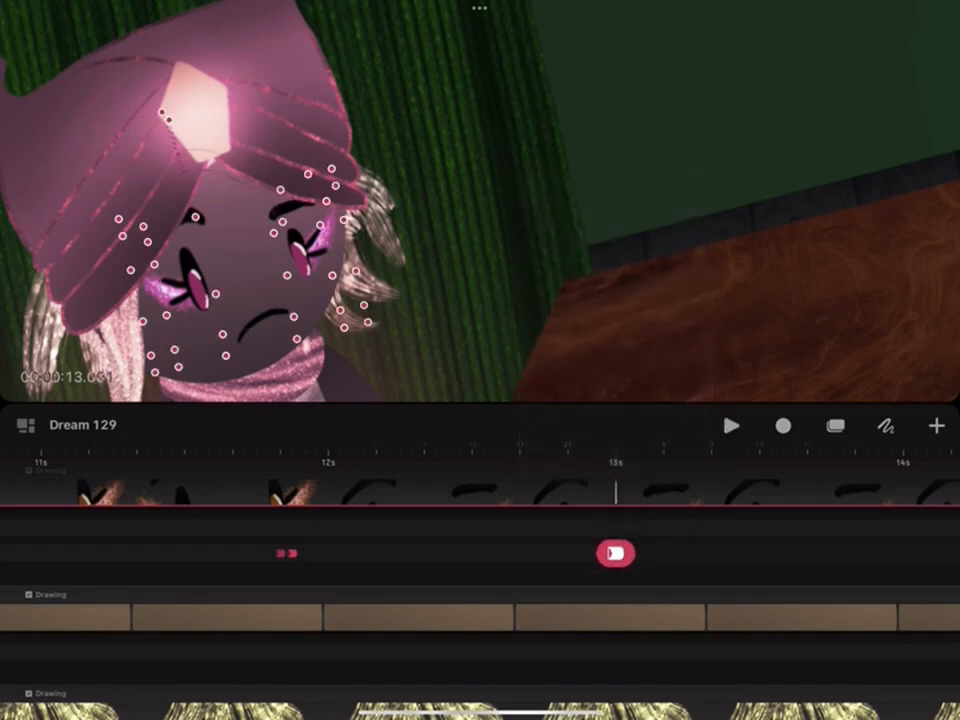
pyautogui.click(731, 425)
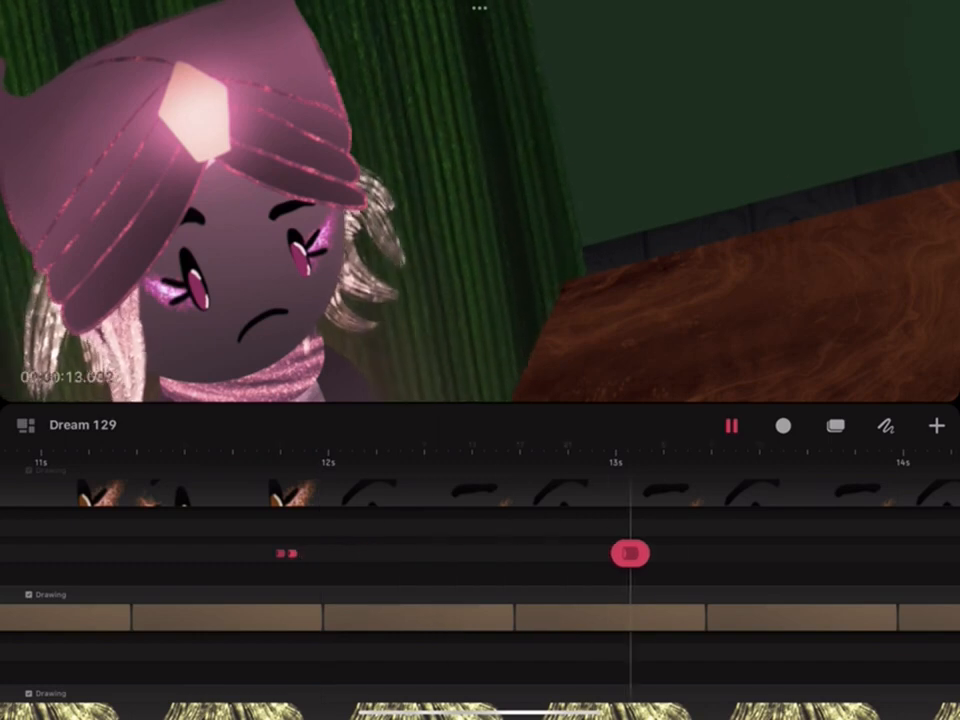
pyautogui.click(731, 425)
# Bring up the clip's Edit > Split and track options, then dismiss them
pyautogui.click(630, 553)
pyautogui.click(754, 446)
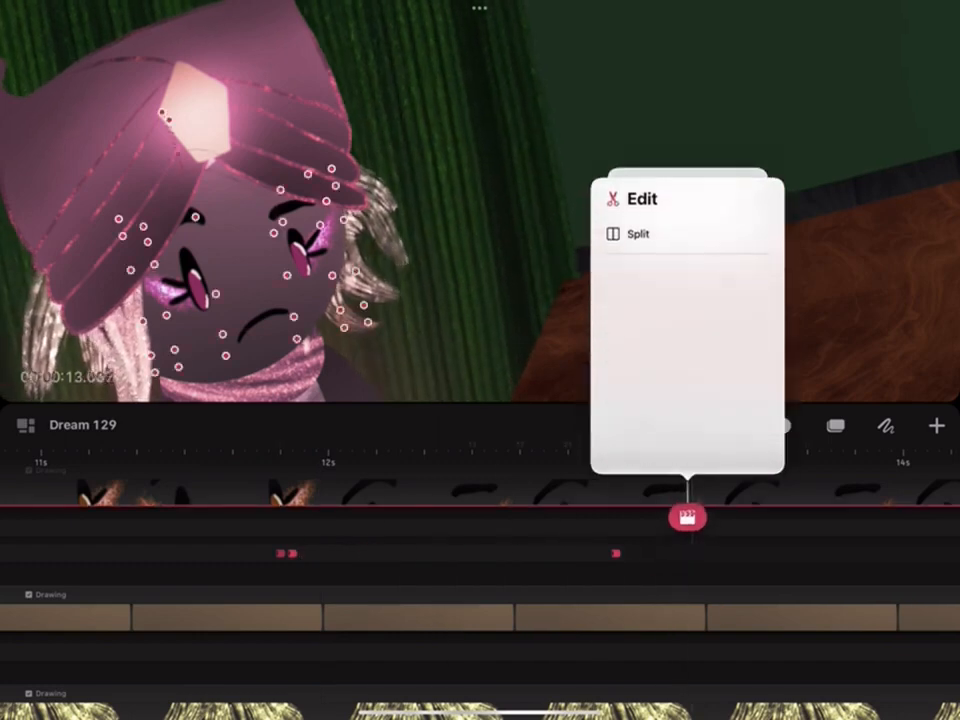
pyautogui.click(638, 233)
pyautogui.click(687, 517)
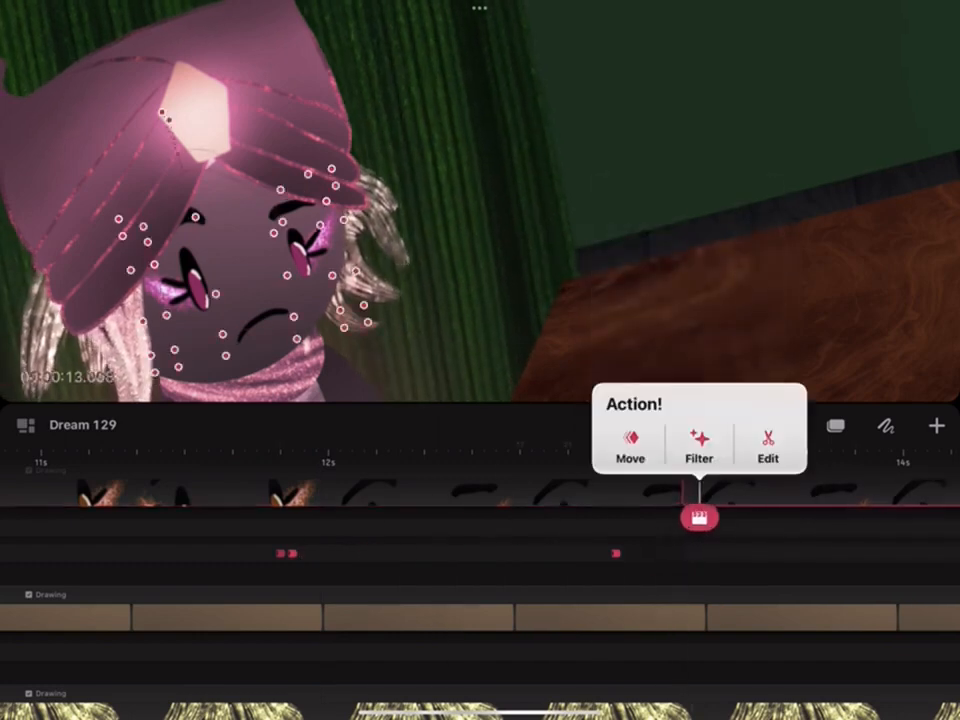
pyautogui.click(768, 446)
pyautogui.click(638, 233)
pyautogui.click(836, 426)
pyautogui.click(638, 233)
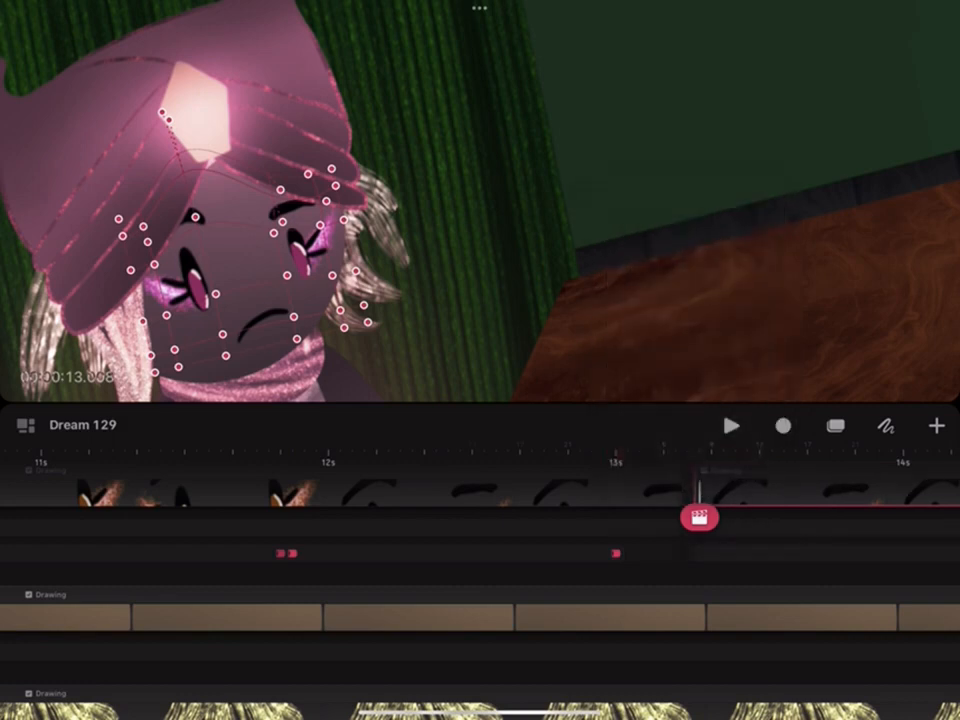
pyautogui.scroll(-5, 480, 490)
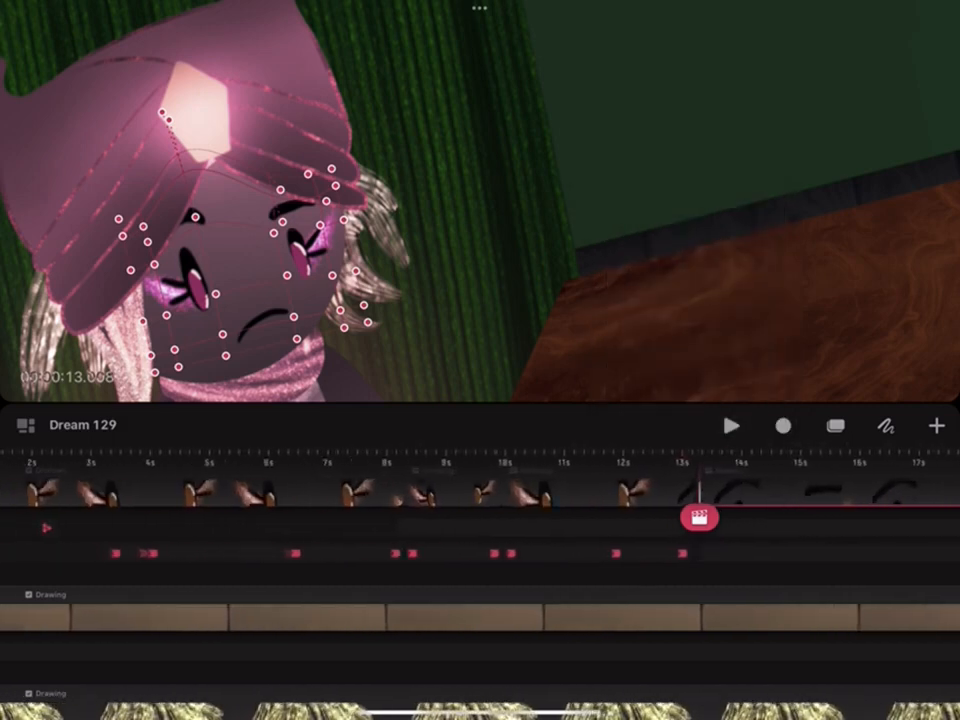
pyautogui.scroll(5, 480, 490)
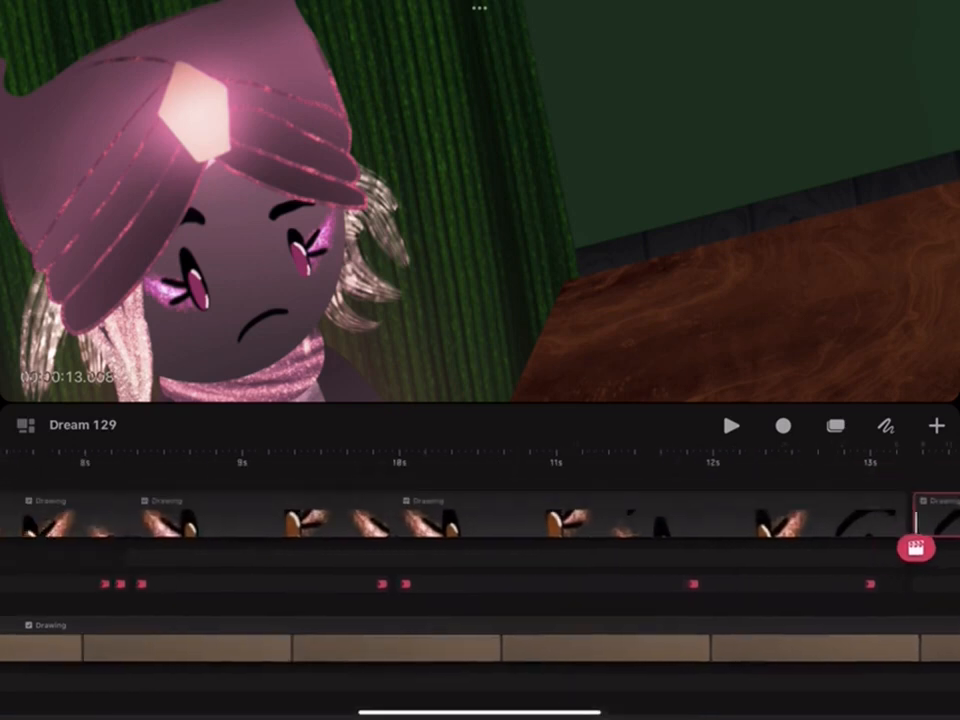
pyautogui.hscroll(-3, 480, 490)
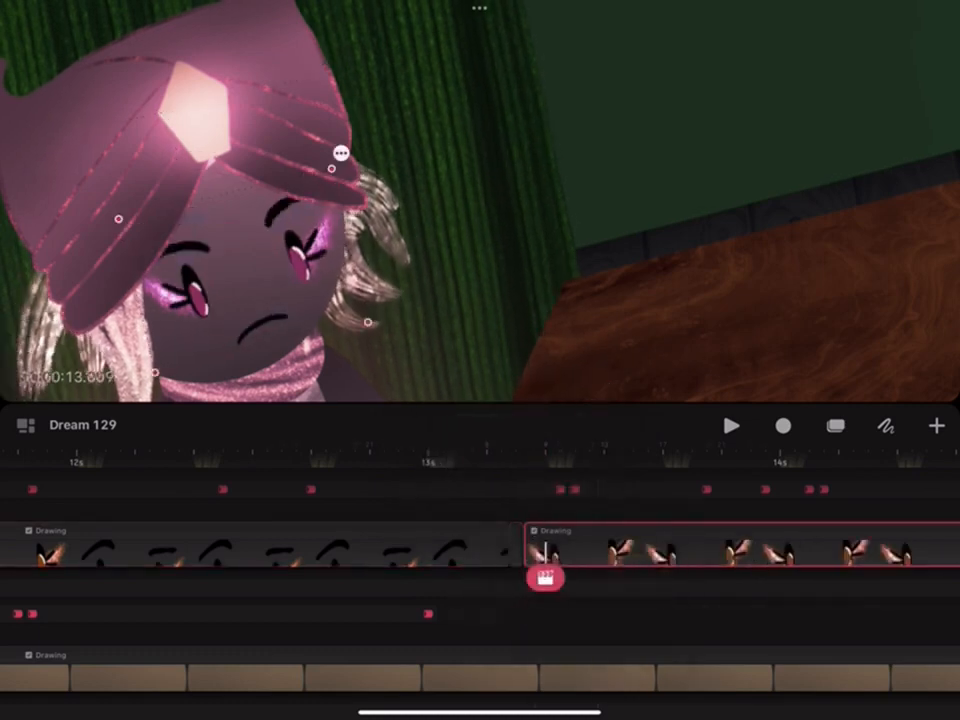
# Play from 13 seconds, then enter Draw & Paint on the following face clip
pyautogui.click(428, 555)
pyautogui.click(731, 425)
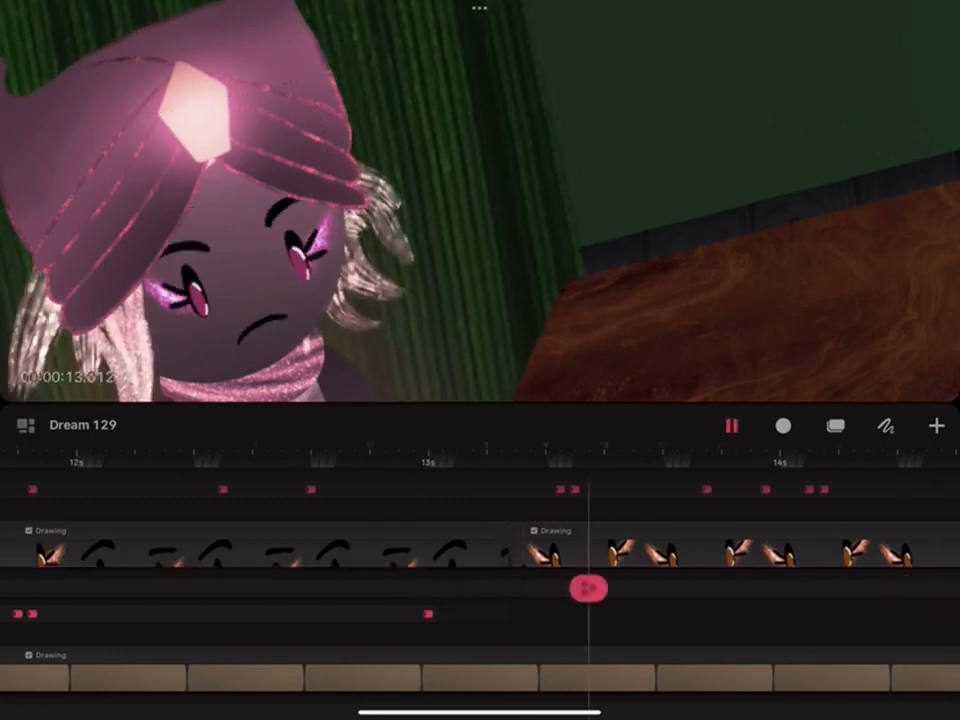
pyautogui.click(731, 425)
pyautogui.click(886, 425)
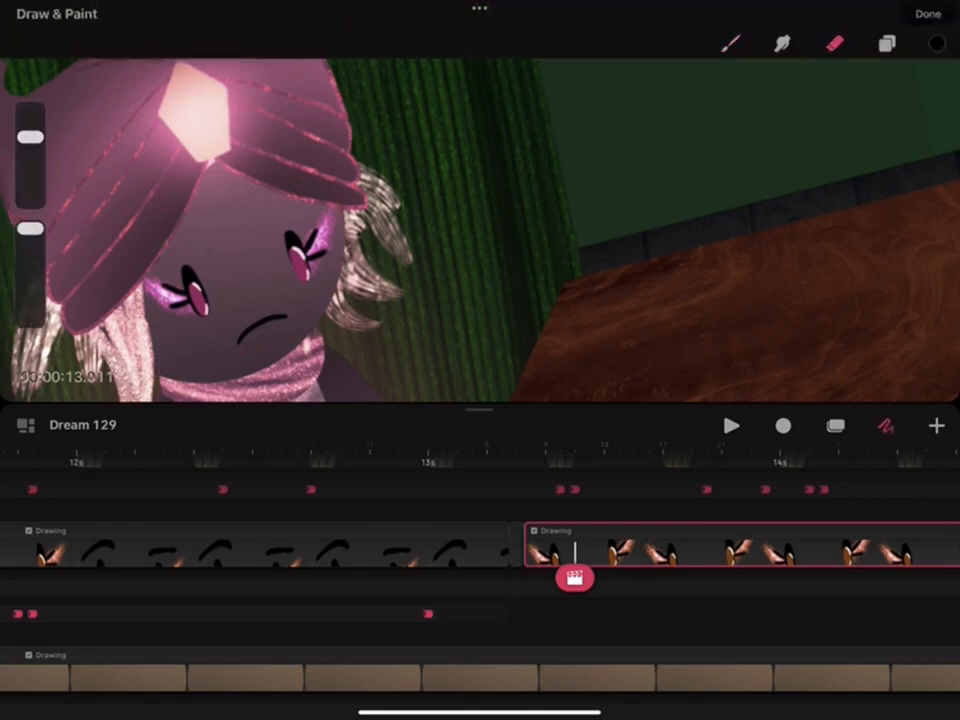
# Play the whole scene through to the wide shot of the frowning character
pyautogui.click(731, 425)
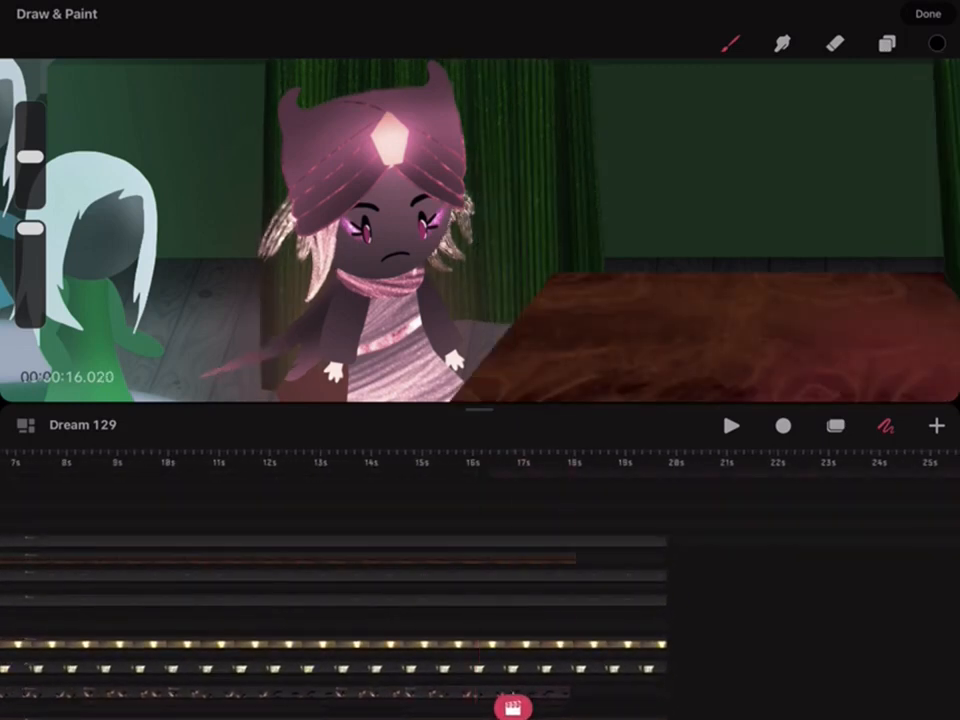
pyautogui.click(731, 425)
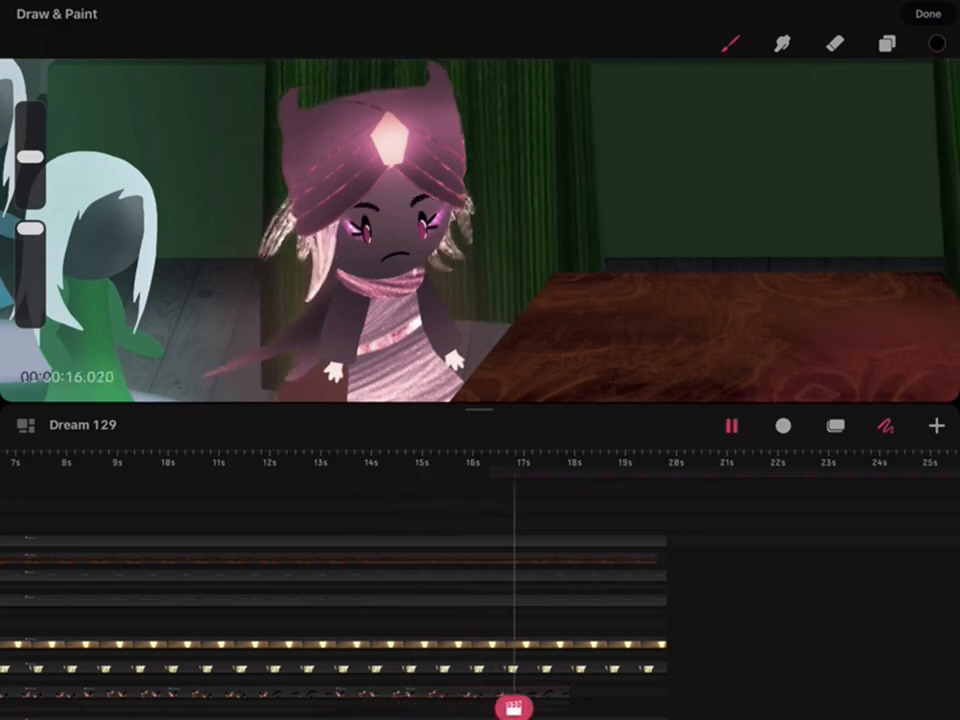
pyautogui.click(731, 425)
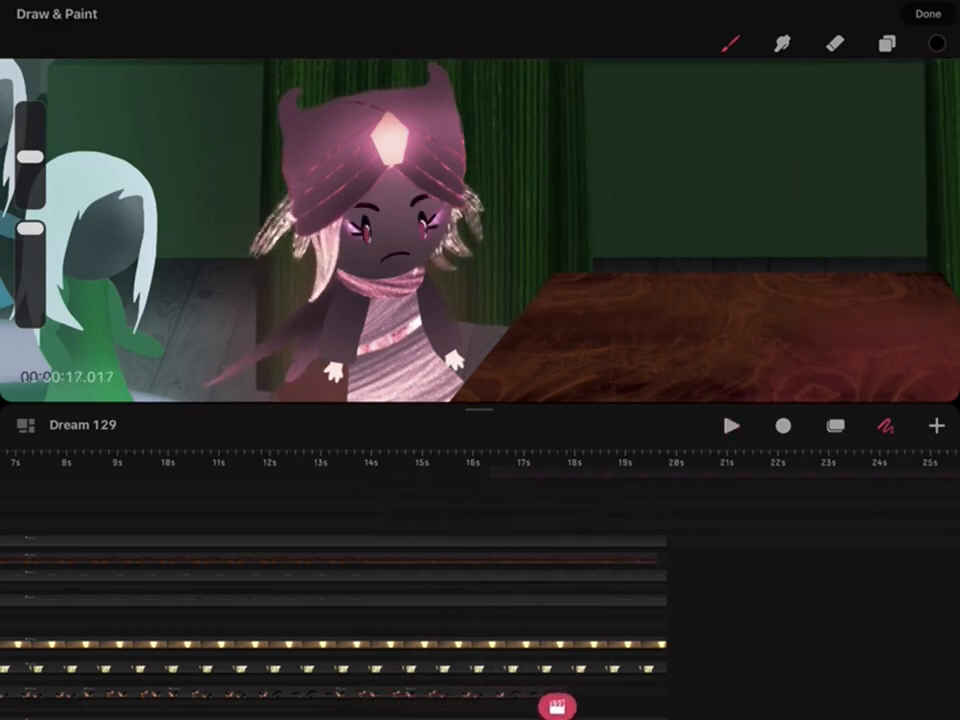
pyautogui.moveTo(568, 706); pyautogui.dragTo(548, 708)
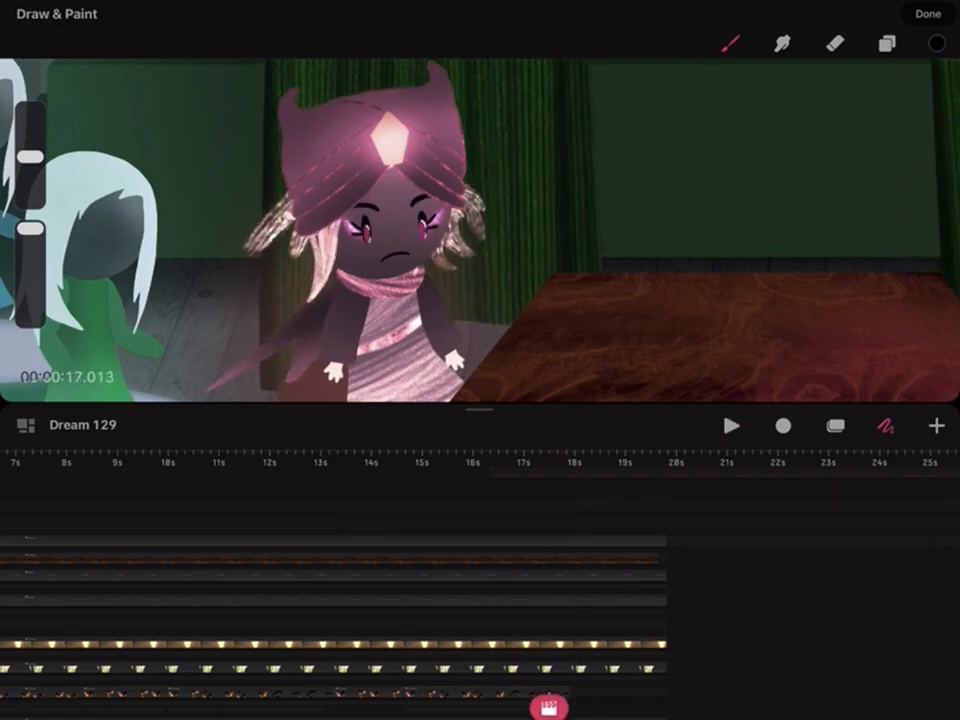
pyautogui.scroll(-5, 500, 600)
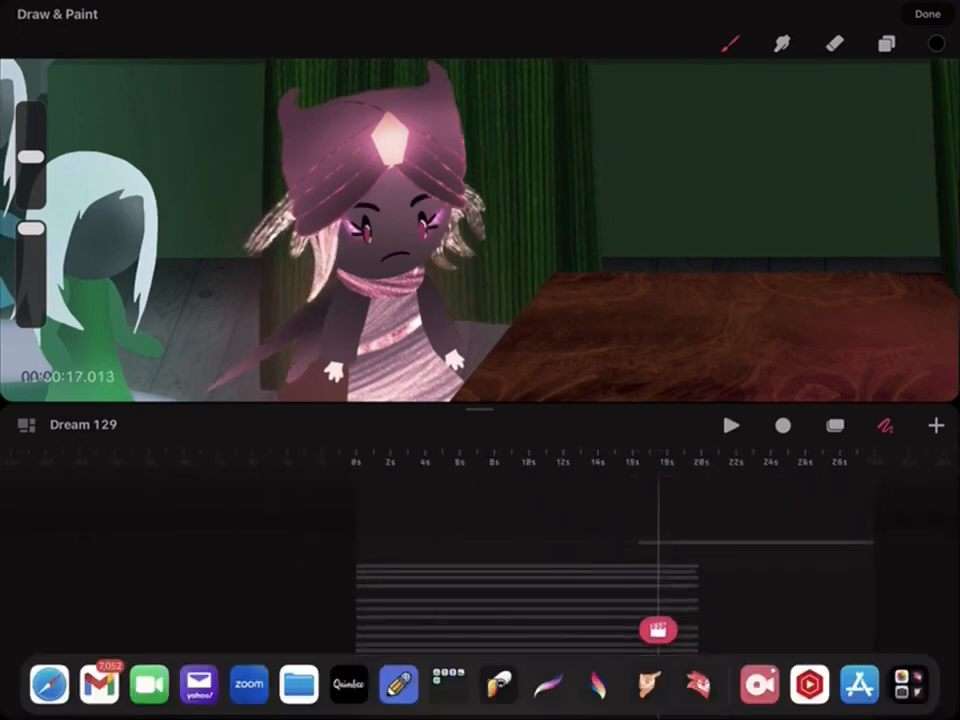